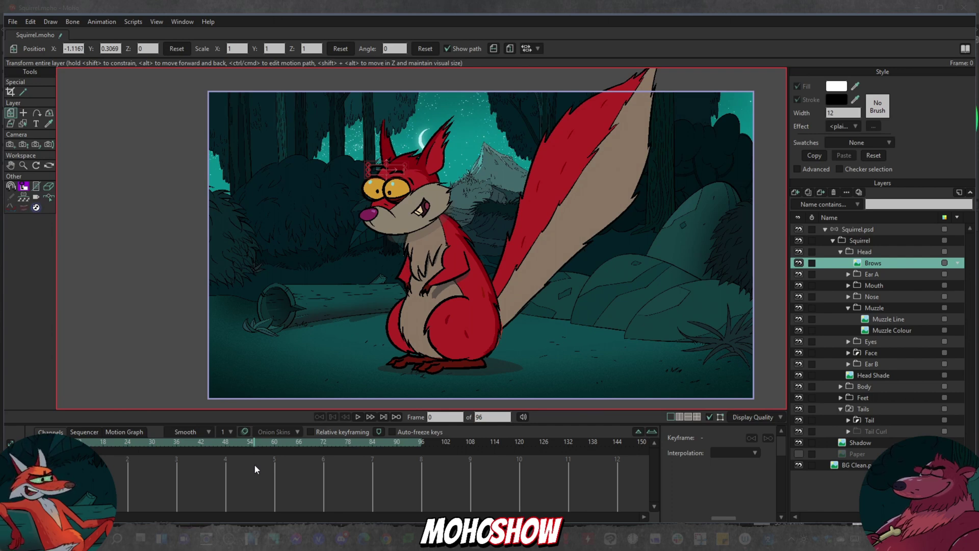
- Examine the artwork layers inside the squirrel's Ear A and Mouth groups
{"action": "left_click", "coordinate": [848, 274]}
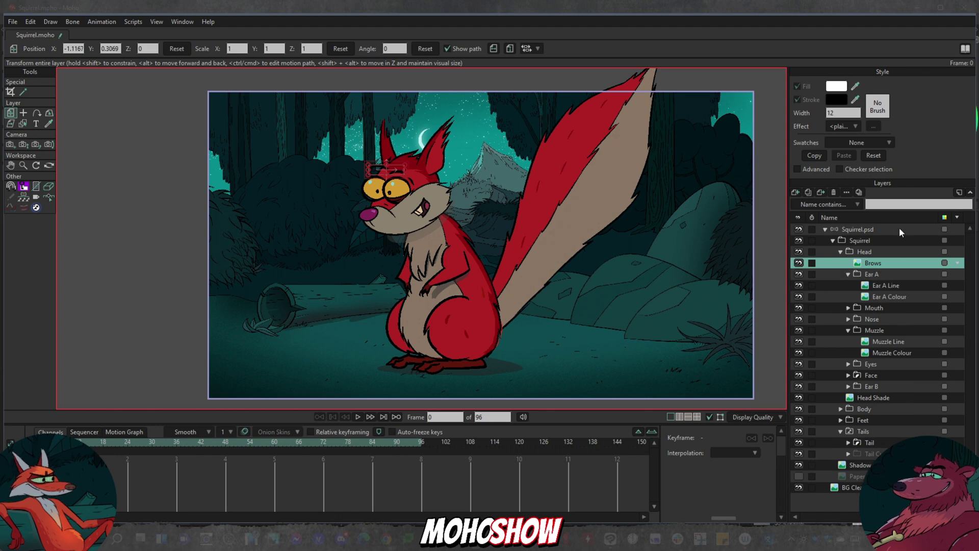
{"action": "left_click", "coordinate": [906, 285]}
{"action": "left_click", "coordinate": [907, 296]}
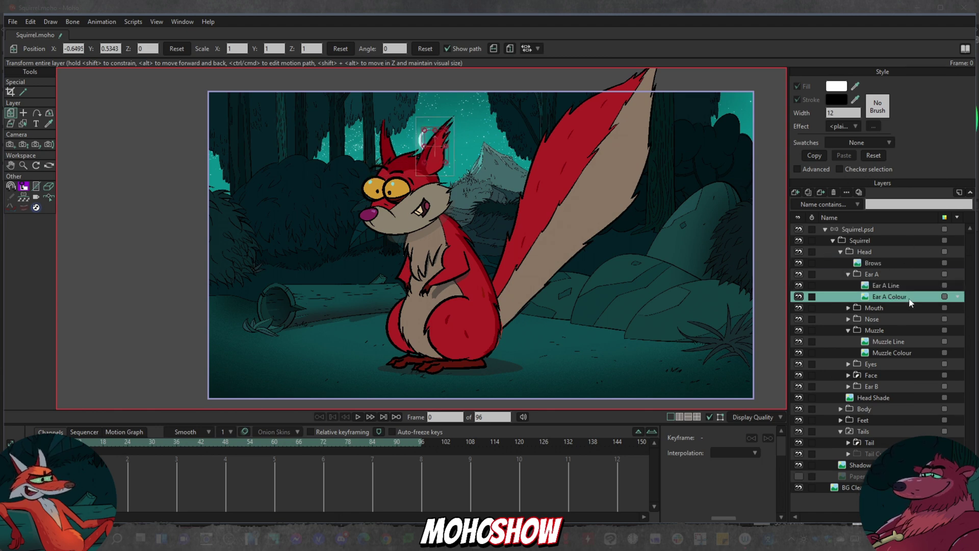
{"action": "left_click", "coordinate": [848, 308]}
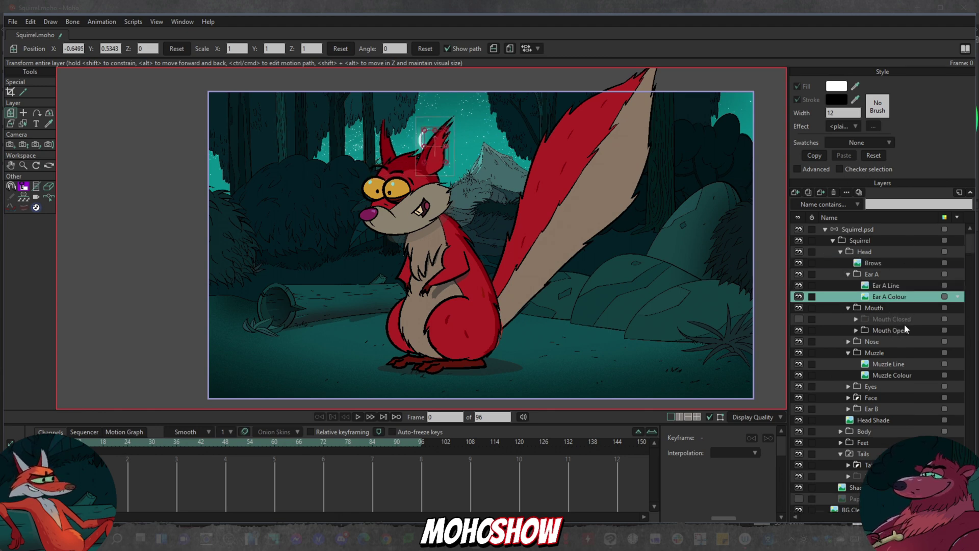
{"action": "left_click", "coordinate": [849, 307]}
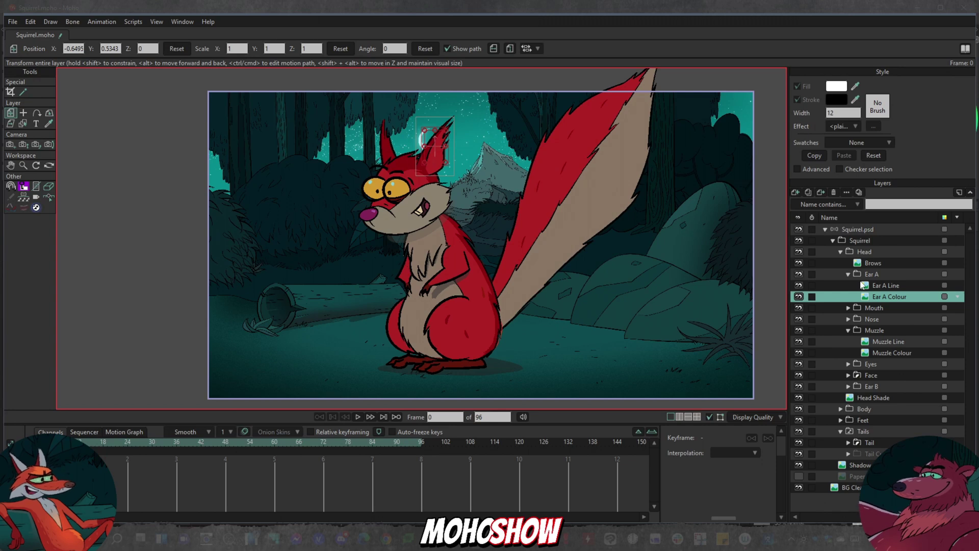
{"action": "left_click", "coordinate": [887, 251]}
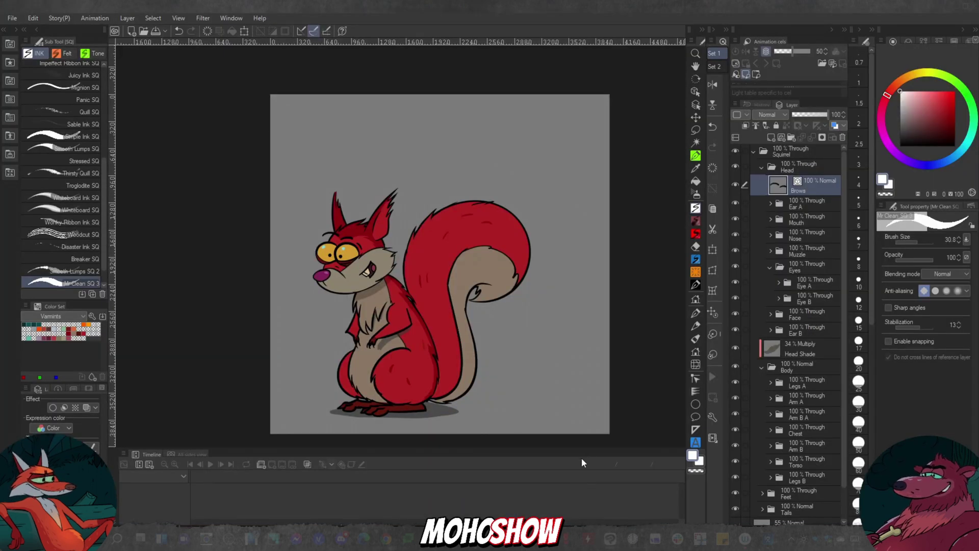
- Switch to Clip Studio Paint and draw a black acorn outline with a cap and grain lines beside the tail on a new vector layer
{"action": "left_click", "coordinate": [785, 137]}
{"action": "key", "text": "x"}
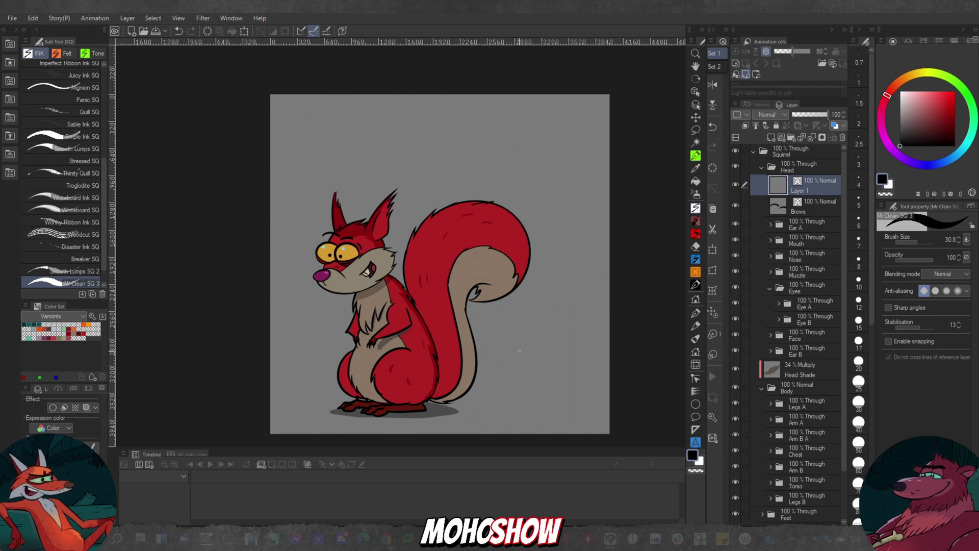
{"action": "left_click_drag", "start_coordinate": [518, 349], "coordinate": [549, 388]}
{"action": "mouse_move", "coordinate": [516, 351]}
{"action": "left_mouse_down"}
{"action": "mouse_move", "coordinate": [553, 351]}
{"action": "mouse_move", "coordinate": [540, 390]}
{"action": "mouse_move", "coordinate": [519, 358]}
{"action": "mouse_move", "coordinate": [534, 393]}
{"action": "mouse_move", "coordinate": [528, 359]}
{"action": "left_mouse_up"}
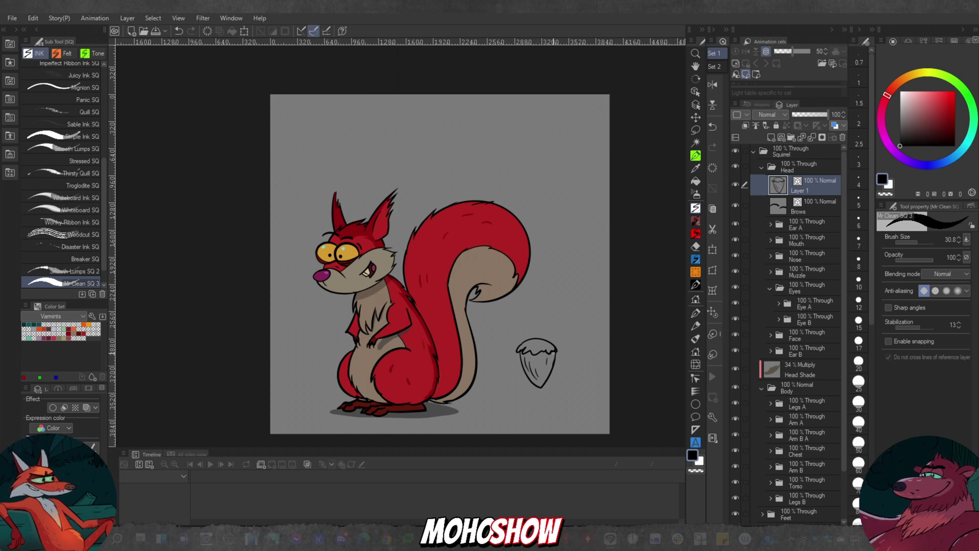
- Put the acorn line layer into a new folder named "Acorn" and move that folder out of Head, directly above it
{"action": "right_click", "coordinate": [824, 187]}
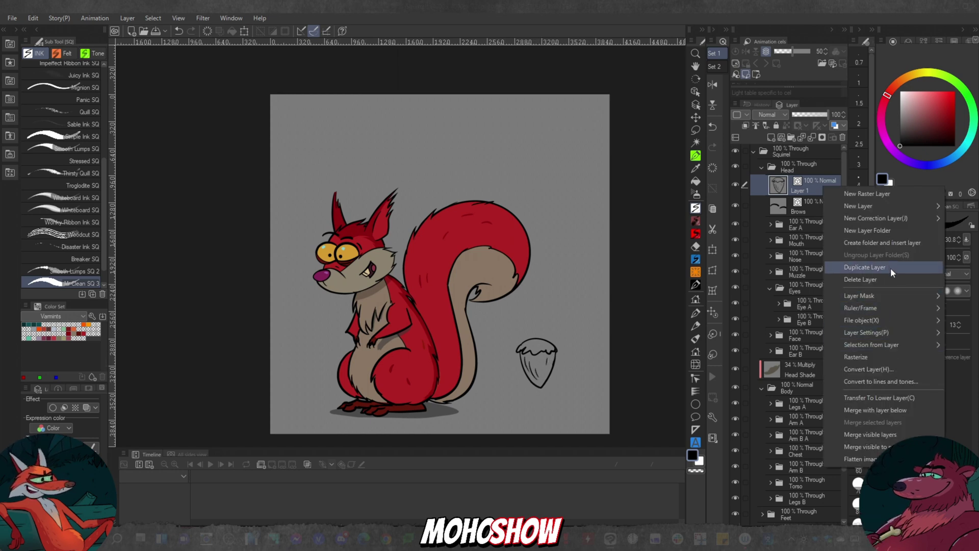
{"action": "left_click", "coordinate": [896, 243]}
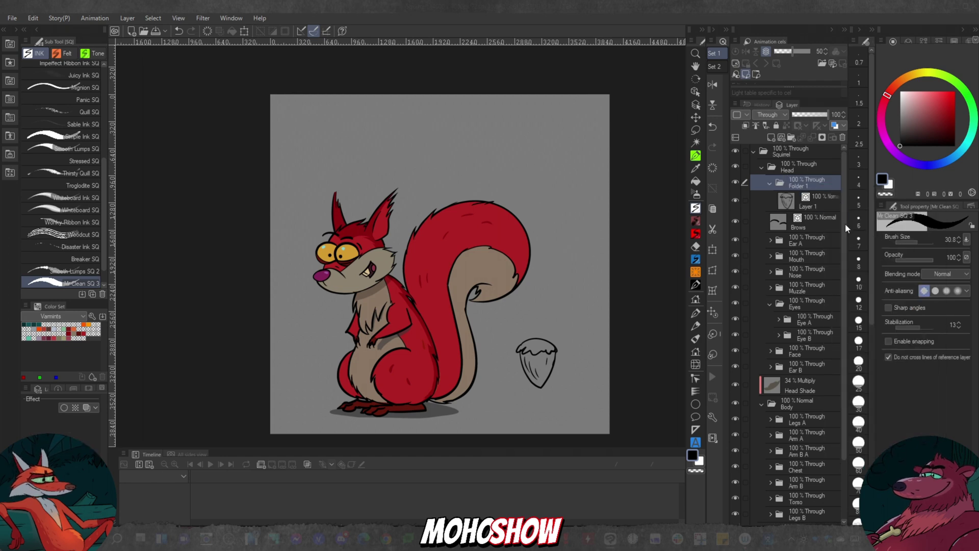
{"action": "double_click", "coordinate": [799, 184]}
{"action": "type", "text": "Nu"}
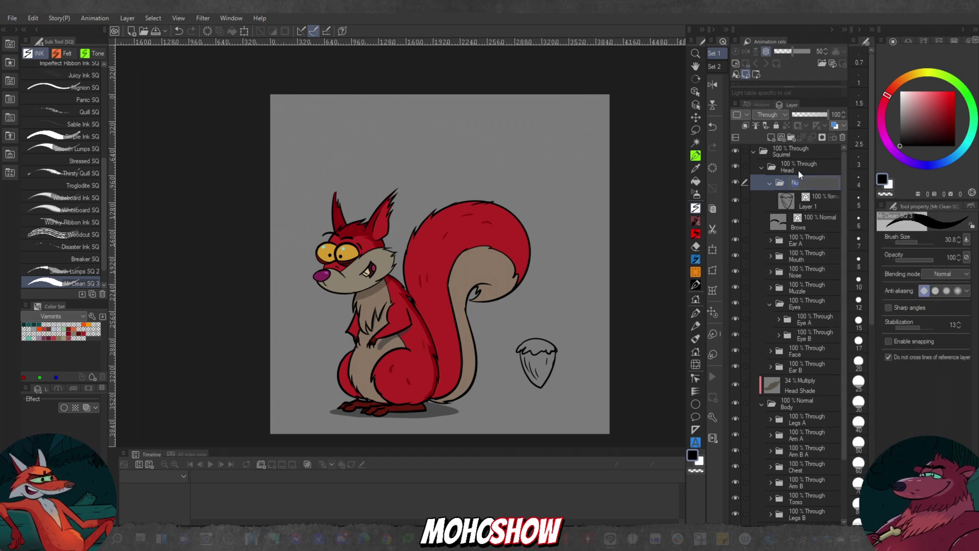
{"action": "key", "text": "BackSpace"}
{"action": "key", "text": "BackSpace"}
{"action": "type", "text": "Aco"}
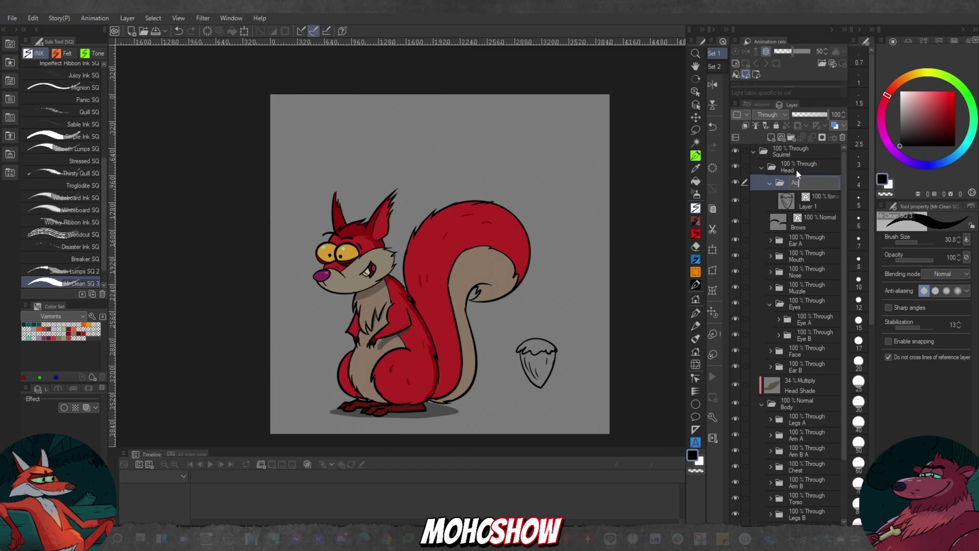
{"action": "type", "text": "rn"}
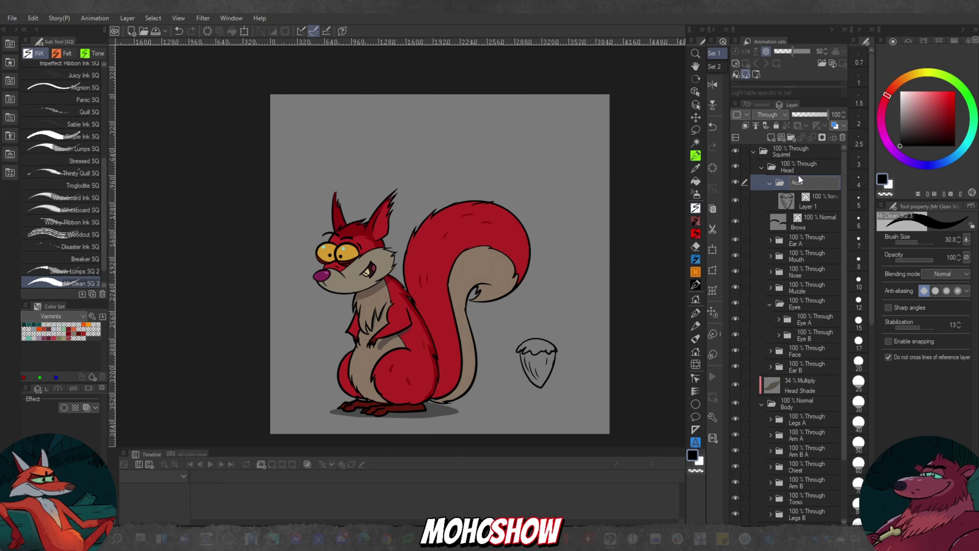
{"action": "left_click", "coordinate": [770, 183]}
{"action": "left_click_drag", "start_coordinate": [810, 181], "coordinate": [809, 159]}
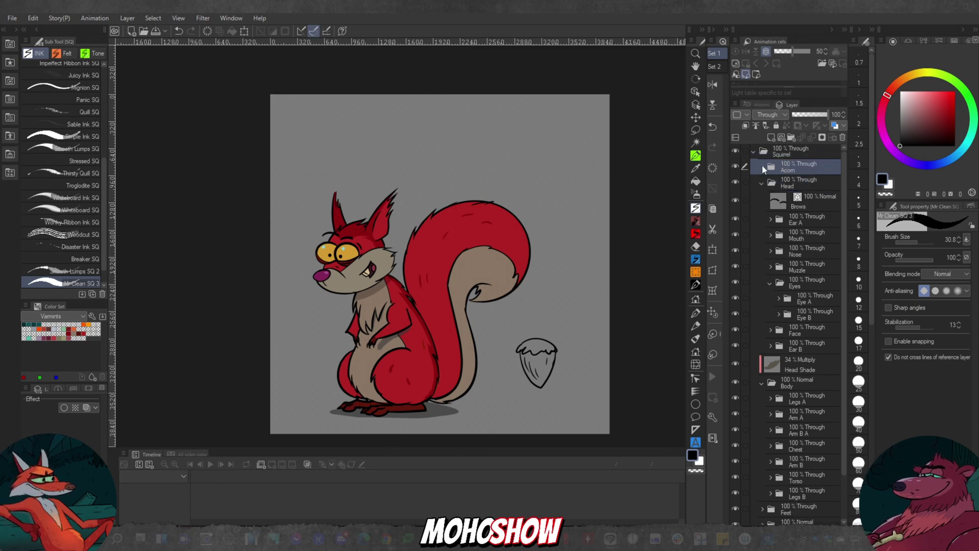
- Add an empty raster layer beneath the acorn line art and set the line art as the reference layer for filling
{"action": "left_click", "coordinate": [761, 164]}
{"action": "left_click", "coordinate": [806, 187]}
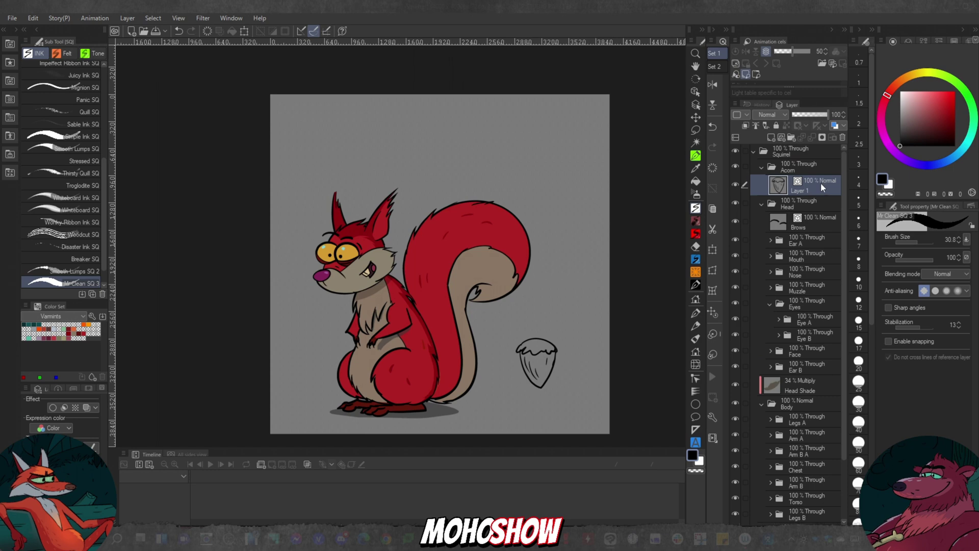
{"action": "left_click", "coordinate": [772, 136]}
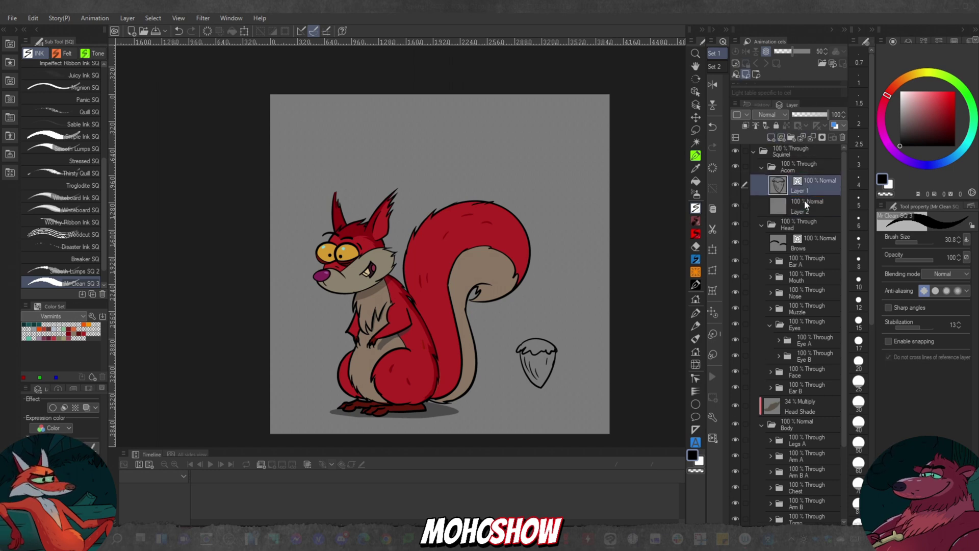
{"action": "left_click", "coordinate": [756, 125]}
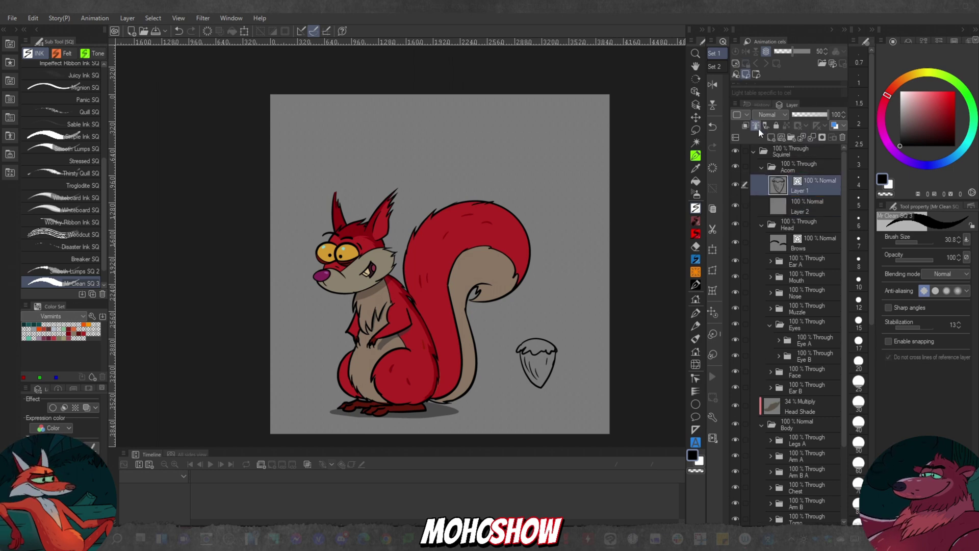
{"action": "left_click", "coordinate": [804, 203]}
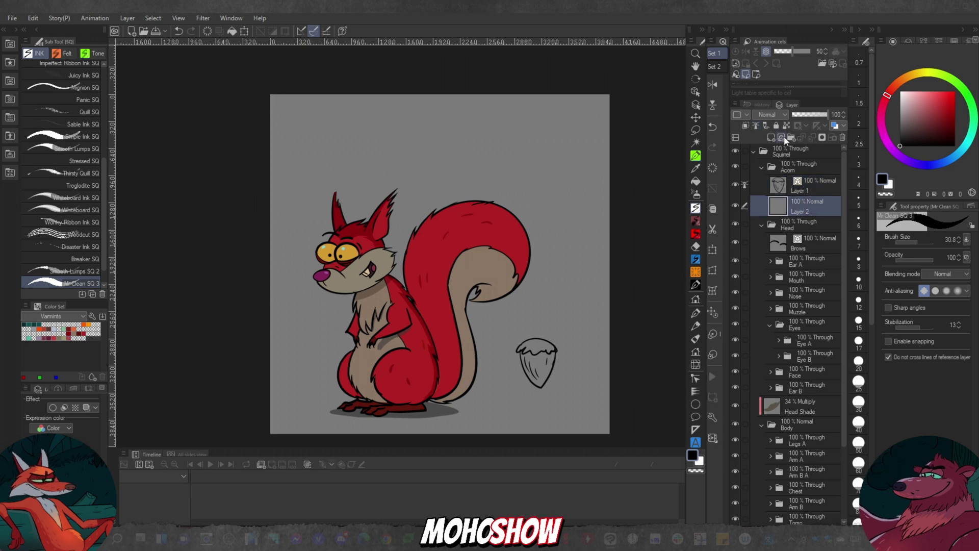
{"action": "left_click", "coordinate": [695, 181]}
- Rename the acorn's line art layer "Acorn Line"
{"action": "left_click", "coordinate": [808, 188]}
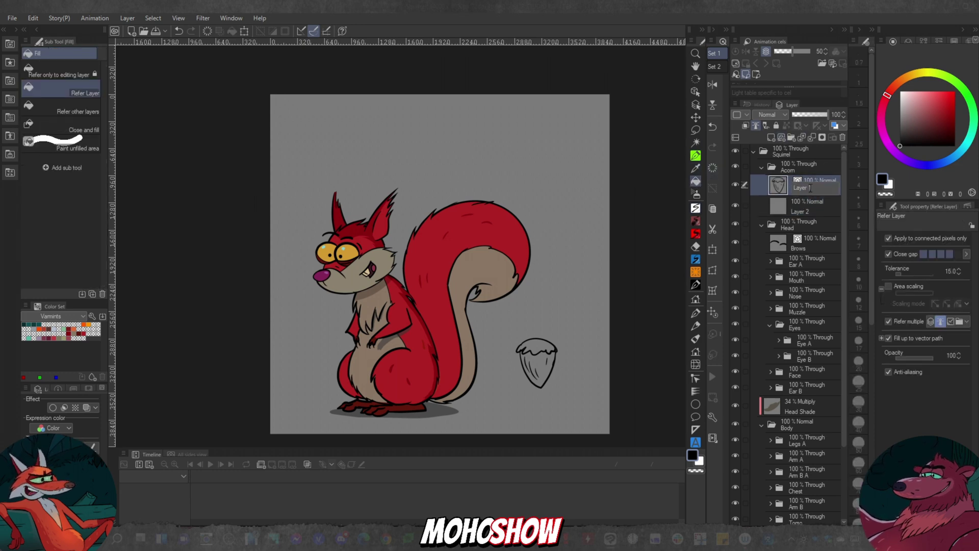
{"action": "double_click", "coordinate": [810, 187]}
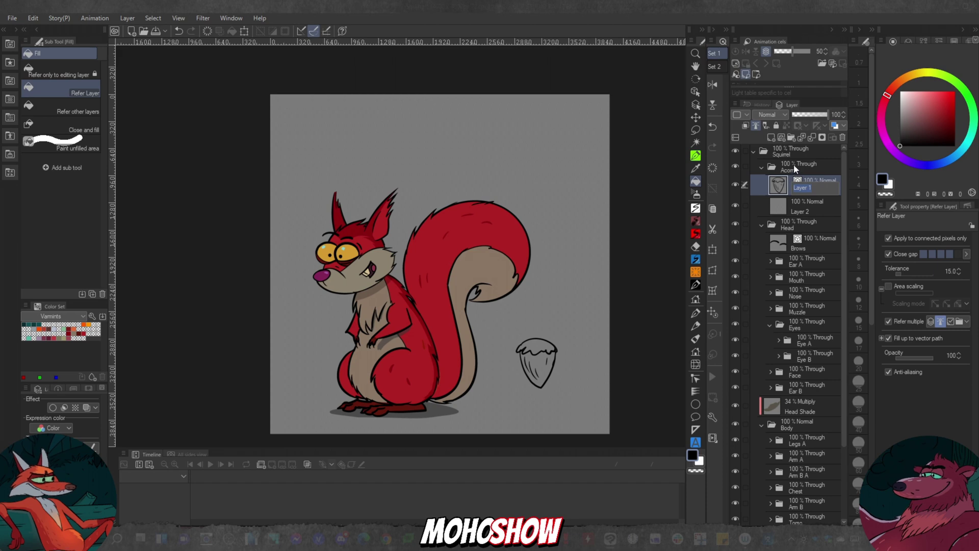
{"action": "type", "text": "Acorn"}
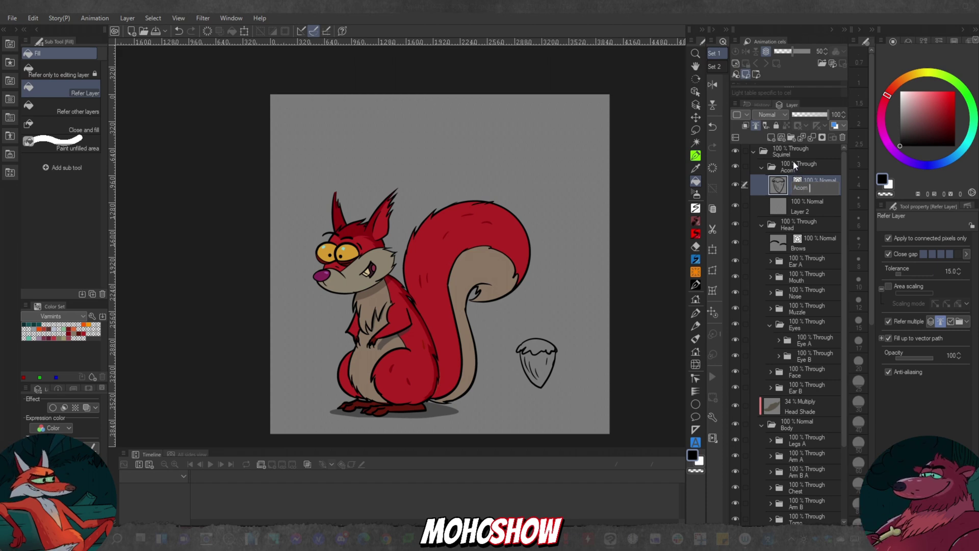
{"action": "type", "text": " Lin"}
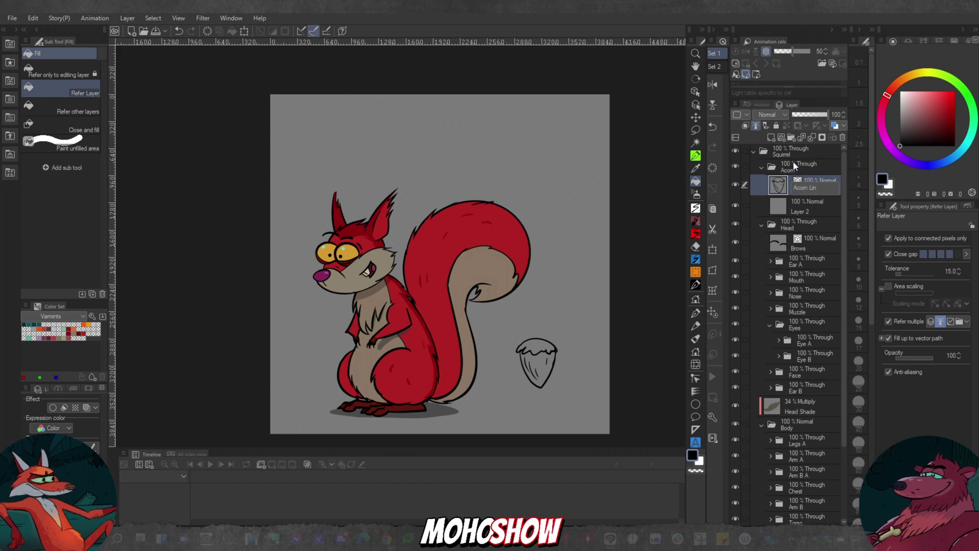
{"action": "type", "text": "e"}
{"action": "key", "text": "Return"}
- Rename the raster layer beneath the line art "Acorn Colour" and fill the acorn's body orange-brown and its cap dark brown on it
{"action": "double_click", "coordinate": [804, 208]}
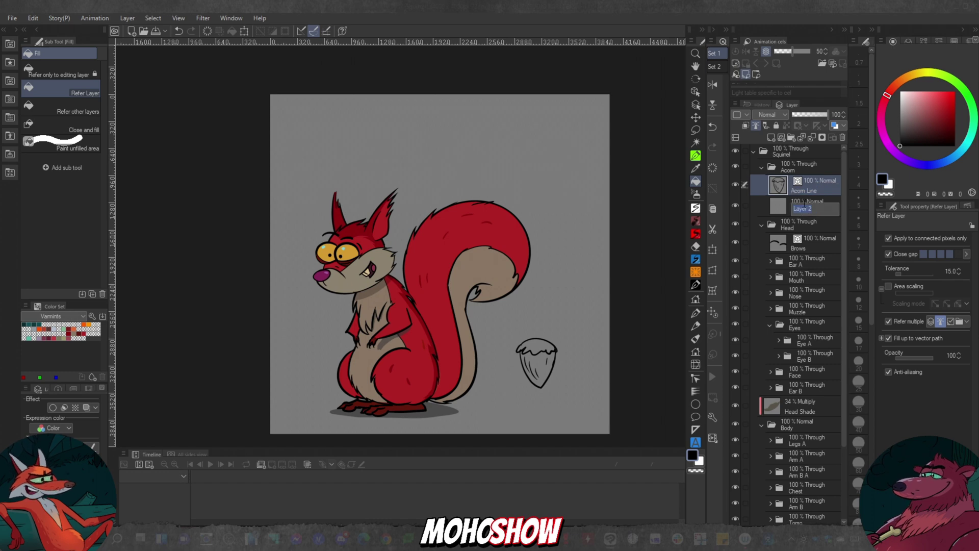
{"action": "type", "text": "Acorn Line"}
{"action": "key", "text": "BackSpace"}
{"action": "key", "text": "BackSpace"}
{"action": "key", "text": "BackSpace"}
{"action": "key", "text": "BackSpace"}
{"action": "type", "text": "Colo"}
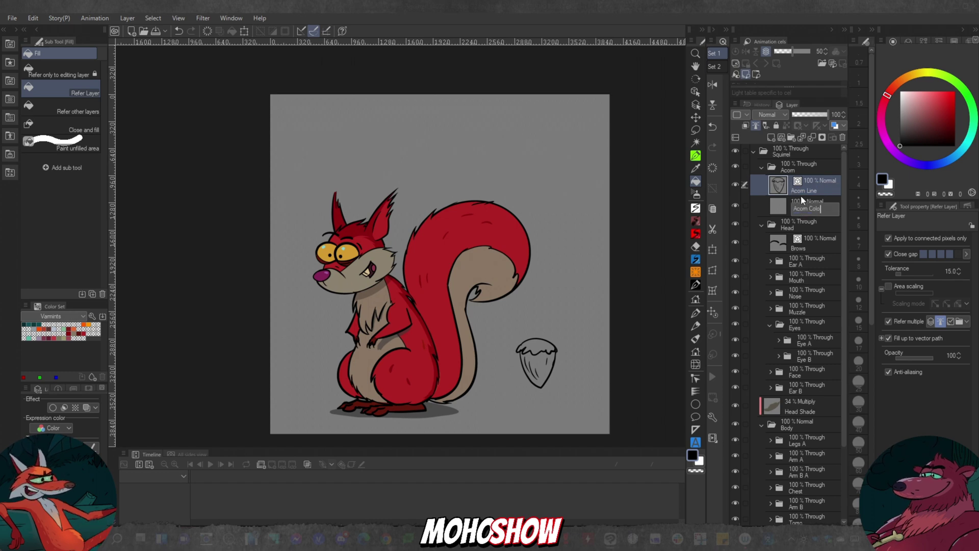
{"action": "type", "text": "ur"}
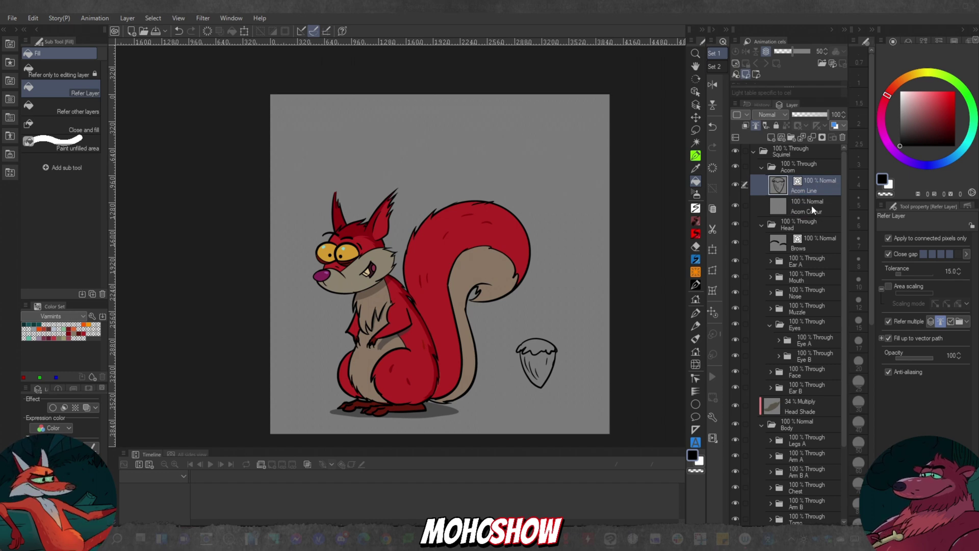
{"action": "left_click", "coordinate": [812, 205]}
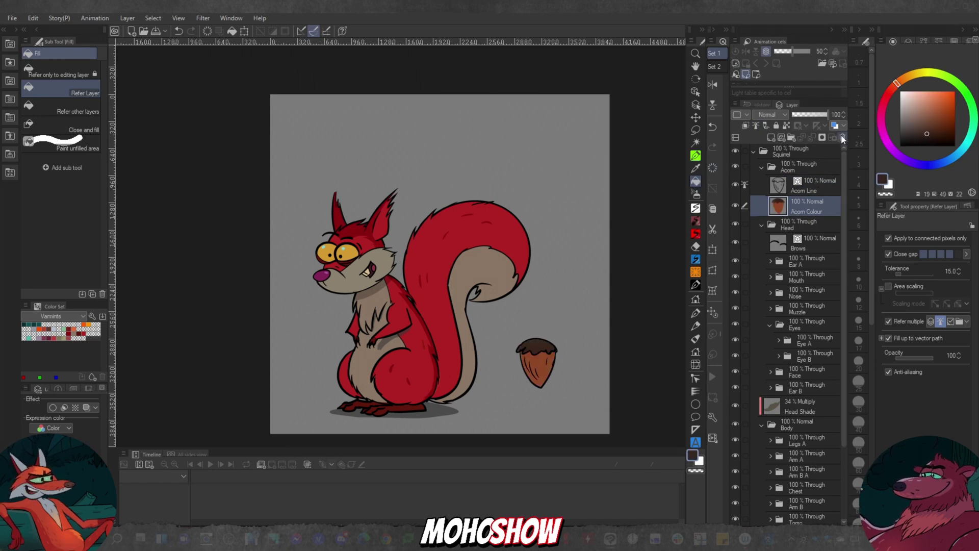
- Add a raster layer named "Acorn Shade" above Acorn Colour and clip it to the layer below
{"action": "left_click", "coordinate": [771, 137]}
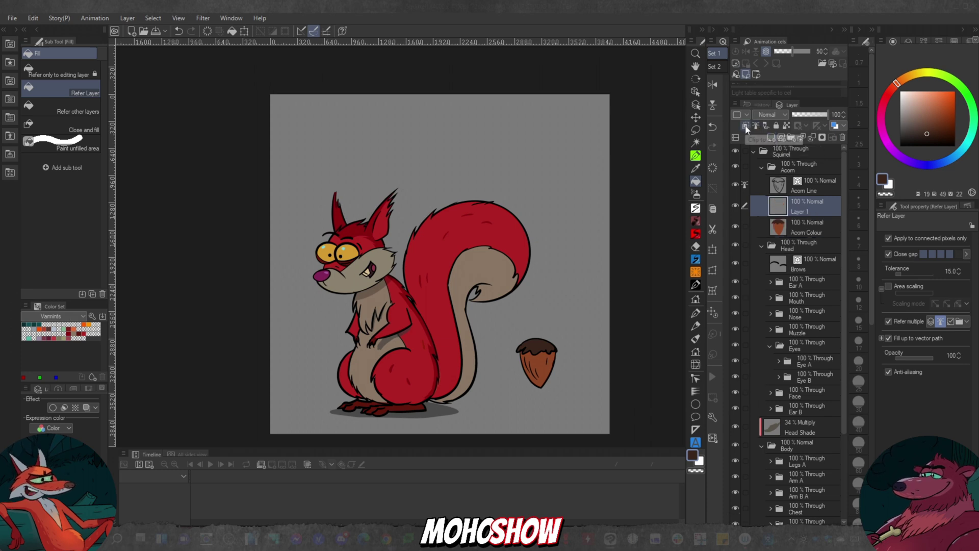
{"action": "left_click", "coordinate": [746, 127]}
{"action": "key", "text": "p"}
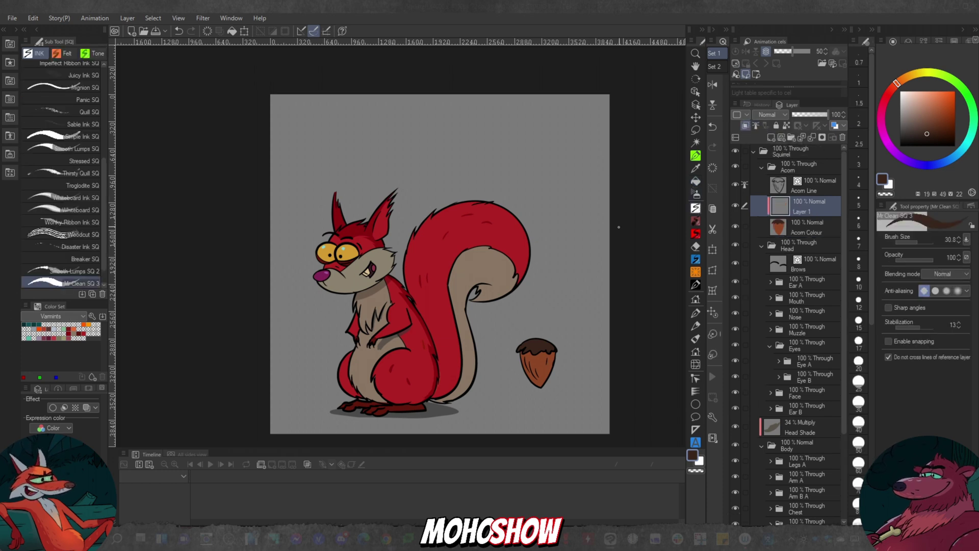
{"action": "double_click", "coordinate": [798, 212]}
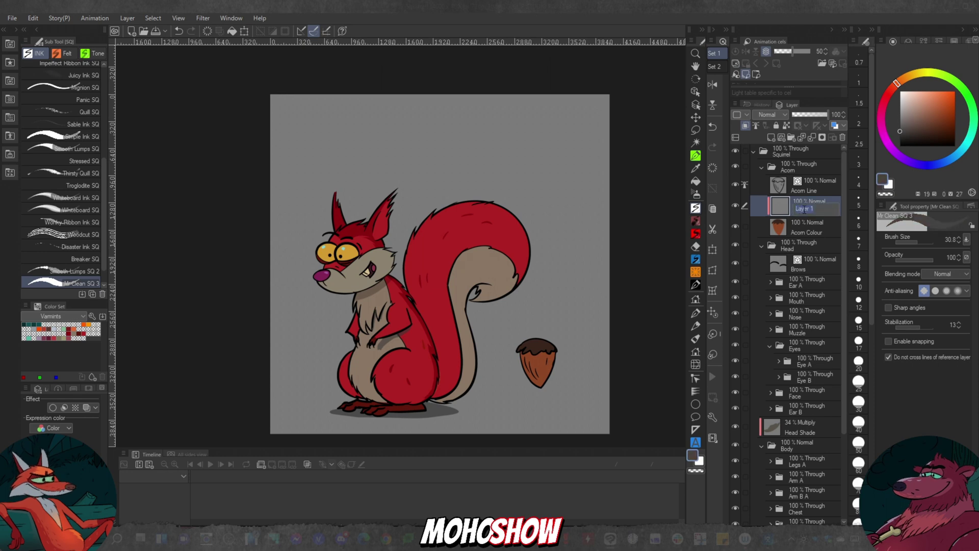
{"action": "type", "text": "Aco"}
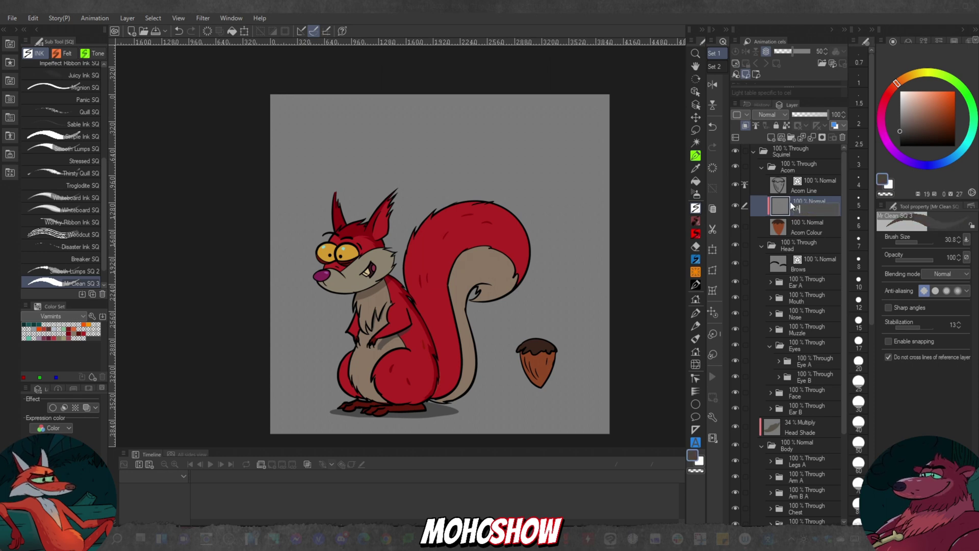
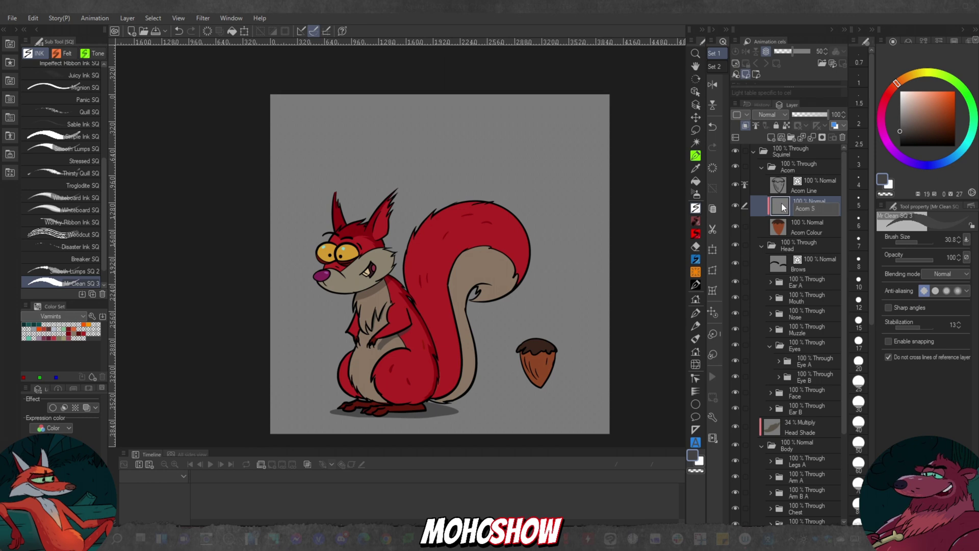
{"action": "type", "text": "Sha"}
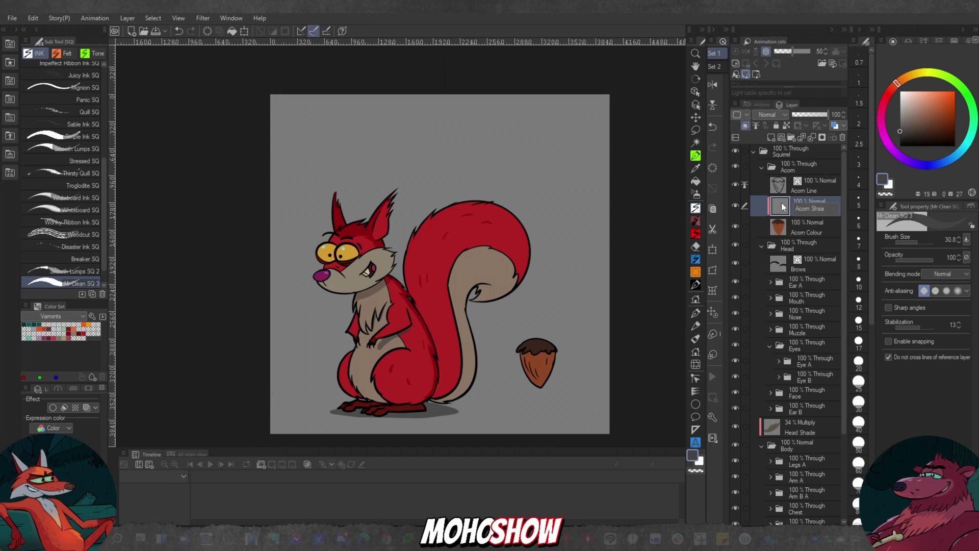
{"action": "type", "text": "a"}
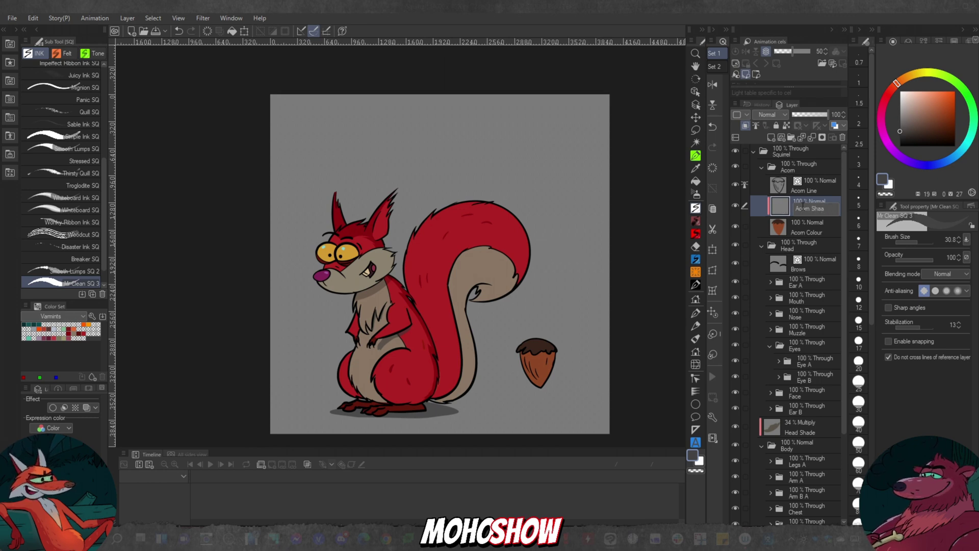
{"action": "key", "text": "Return"}
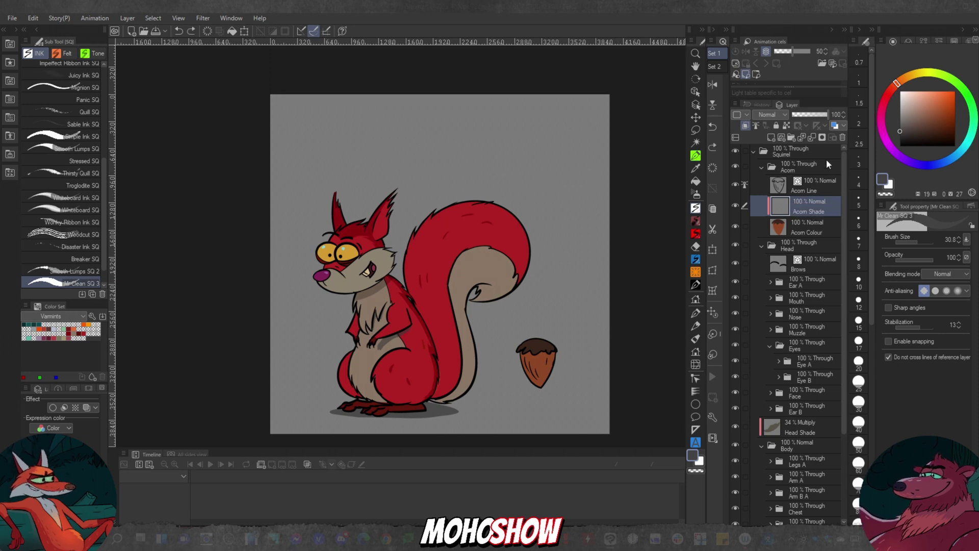
- Set the Acorn Shade layer to 48% opacity and Multiply blending, with black as the drawing colour
{"action": "key", "text": "d"}
{"action": "left_click", "coordinate": [810, 114]}
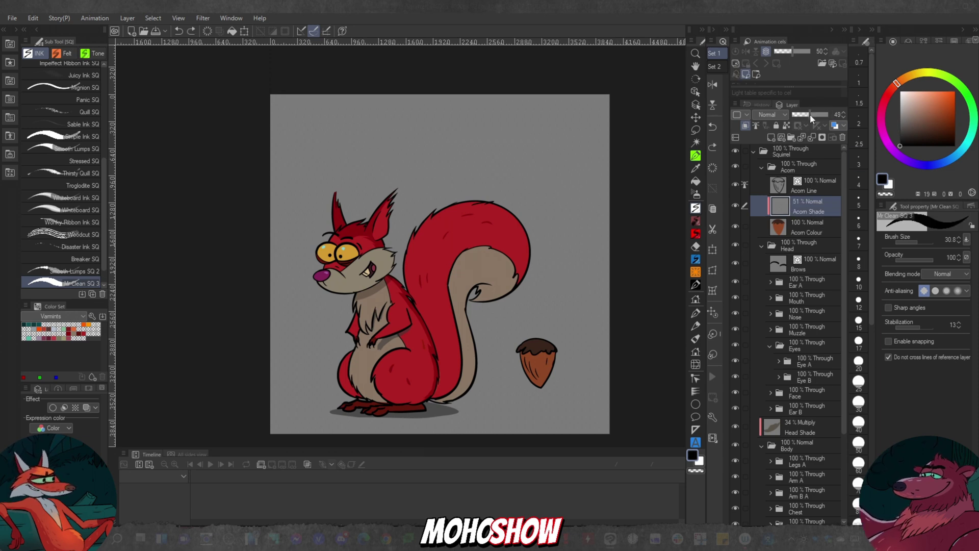
{"action": "left_click", "coordinate": [769, 115]}
{"action": "left_click", "coordinate": [769, 146]}
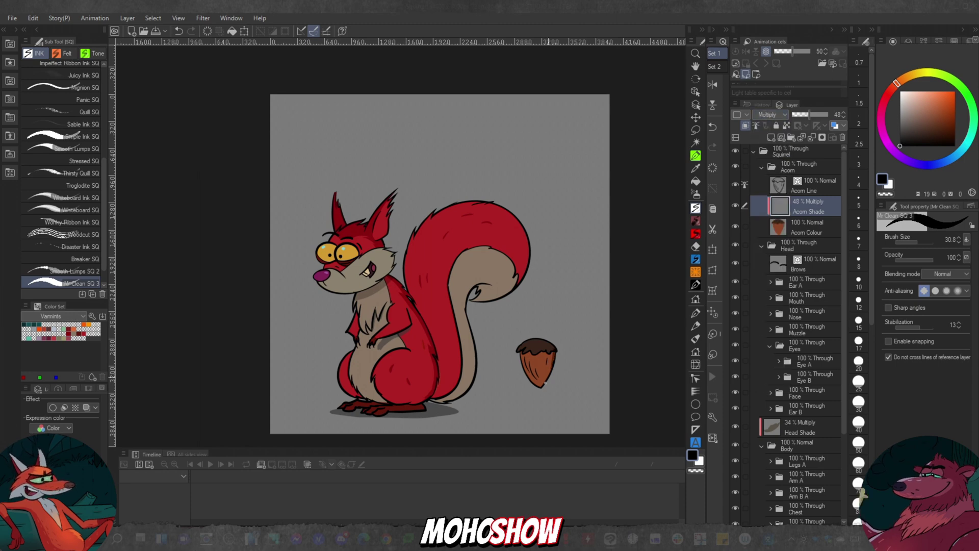
- Set Acorn Shade to 24% opacity and give the acorn a short stem, inked on Acorn Line with the cap's brown sampled on Acorn Colour
{"action": "left_click", "coordinate": [801, 115]}
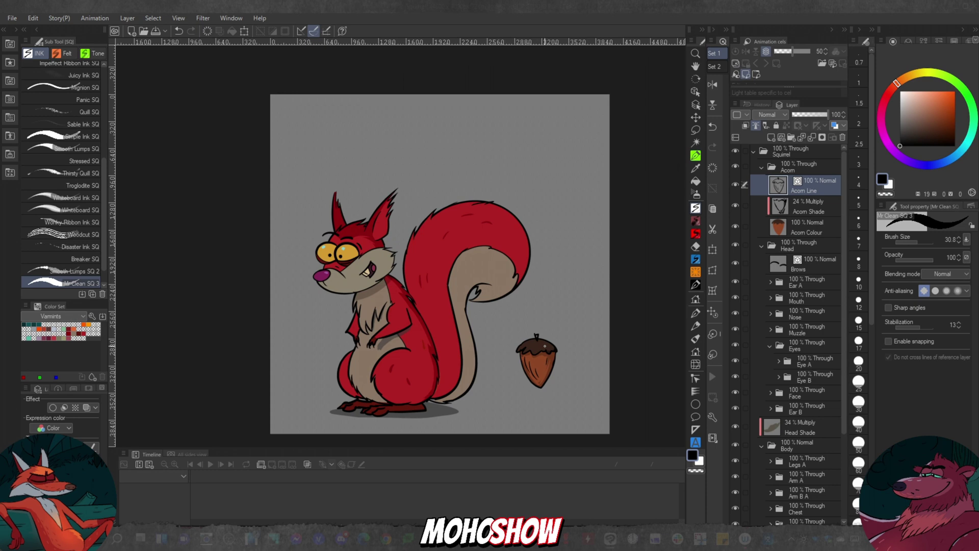
{"action": "left_click_drag", "start_coordinate": [537, 340], "coordinate": [538, 333]}
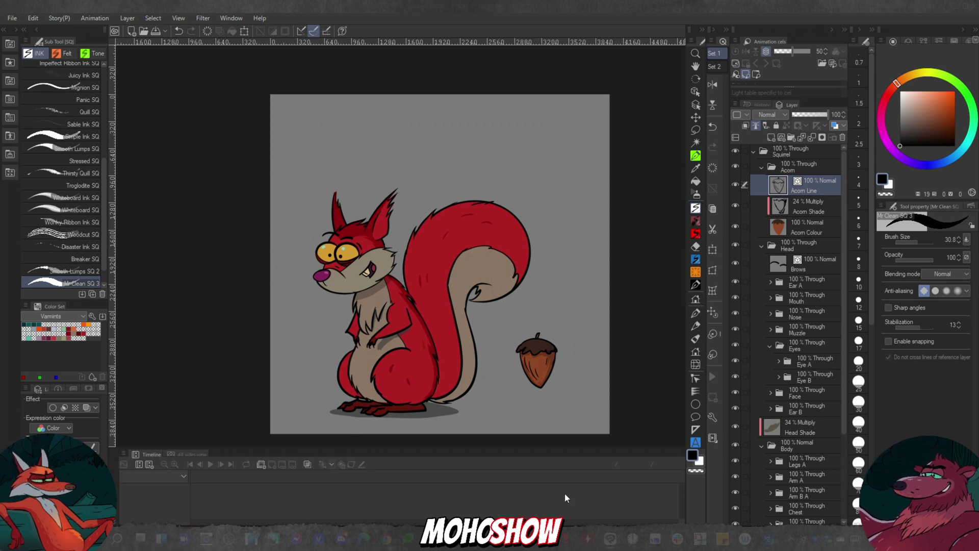
{"action": "left_click", "coordinate": [790, 231]}
{"action": "left_click", "coordinate": [536, 345], "text": "alt"}
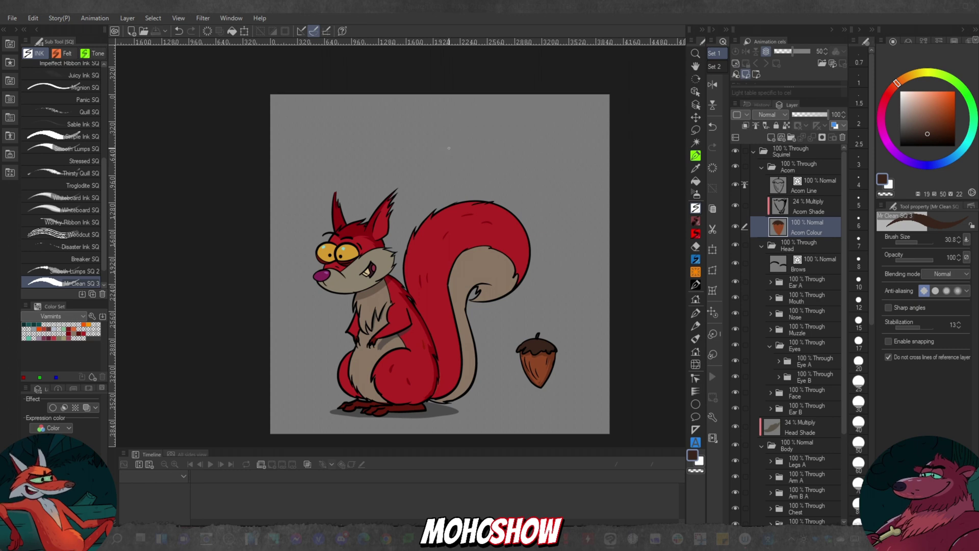
- Save a duplicate of the artwork as a Photoshop document over the existing Squirrel.psd, accepting rasterization of incompatible layers
{"action": "left_click", "coordinate": [12, 18]}
{"action": "mouse_move", "coordinate": [70, 118]}
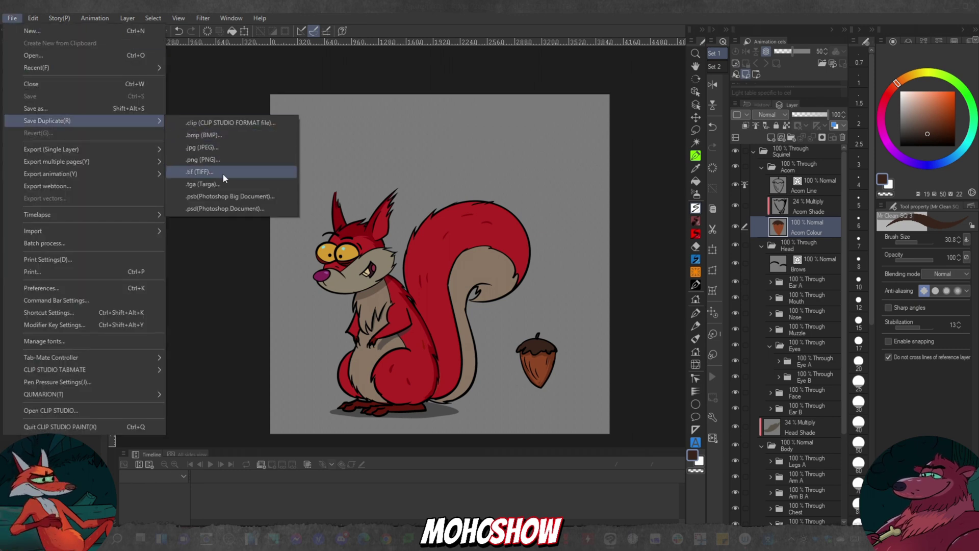
{"action": "left_click", "coordinate": [254, 208]}
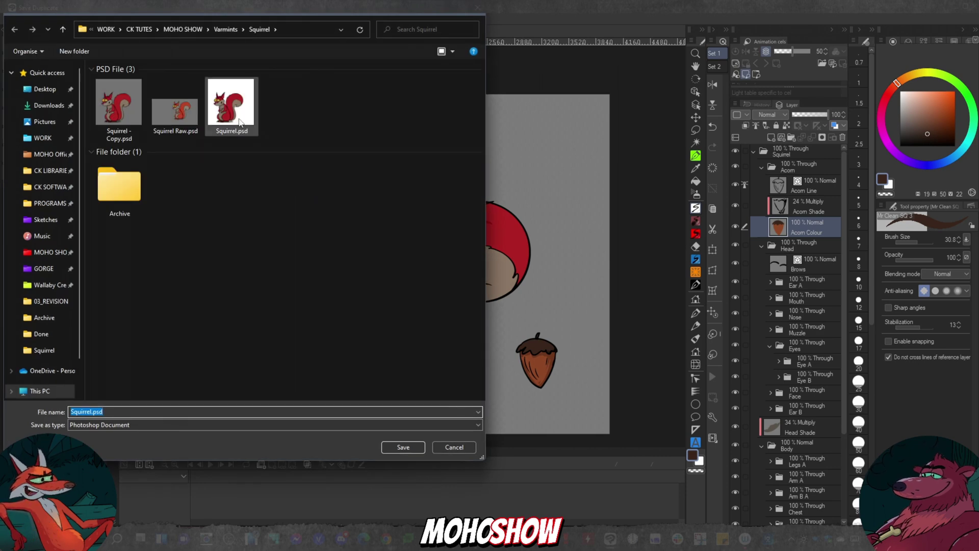
{"action": "left_click", "coordinate": [239, 122]}
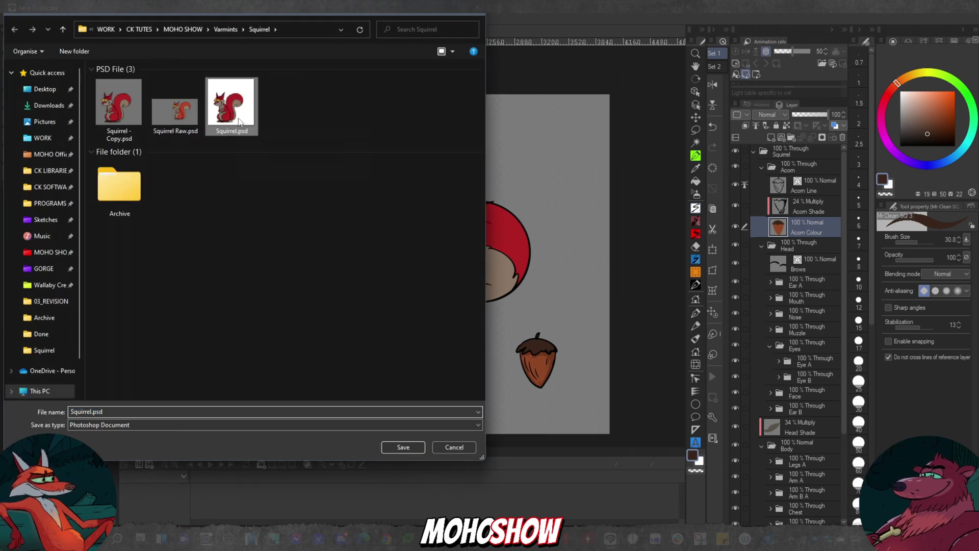
{"action": "left_click", "coordinate": [403, 448]}
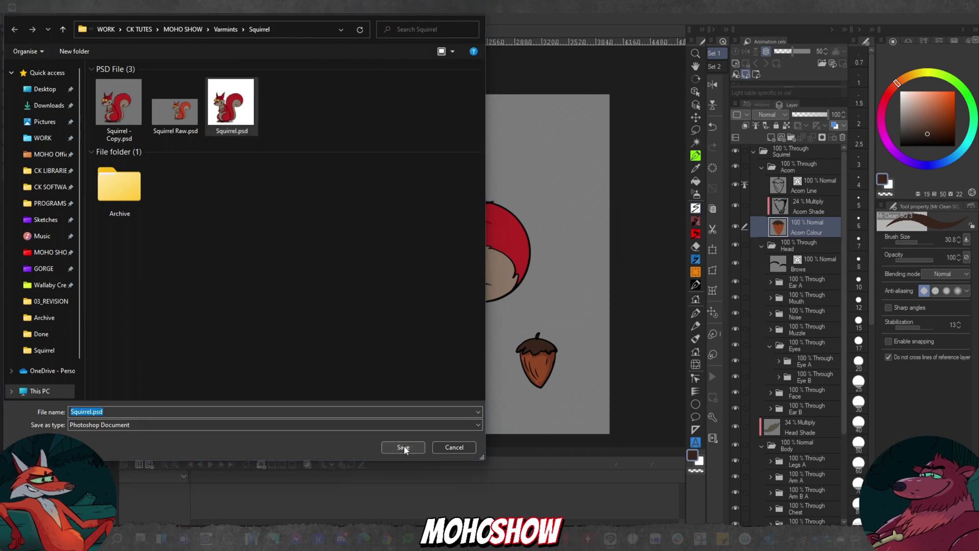
{"action": "left_click", "coordinate": [514, 269]}
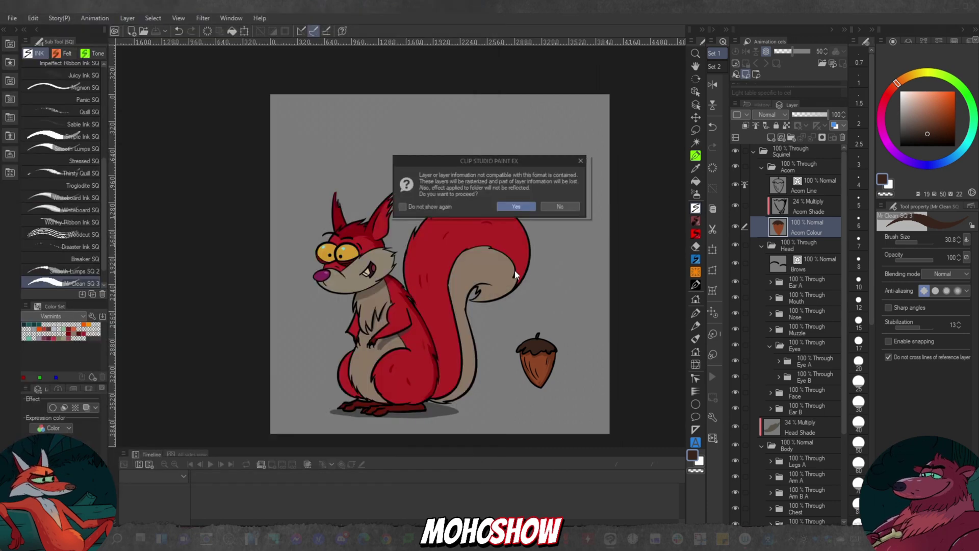
{"action": "left_click", "coordinate": [517, 207]}
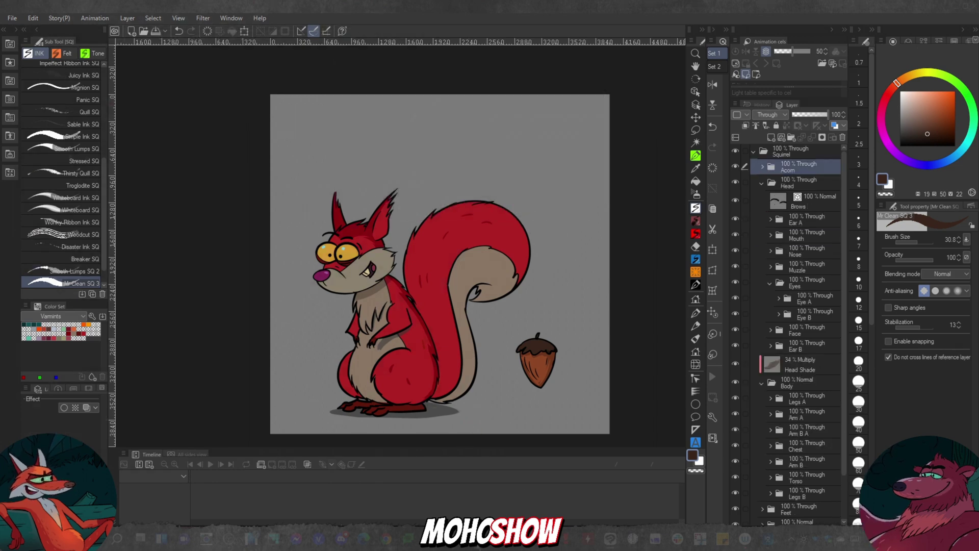
- Switch to Moho and group the imported Acorn Line, Acorn Shade and Acorn Colour layers together
{"action": "left_click", "coordinate": [542, 539]}
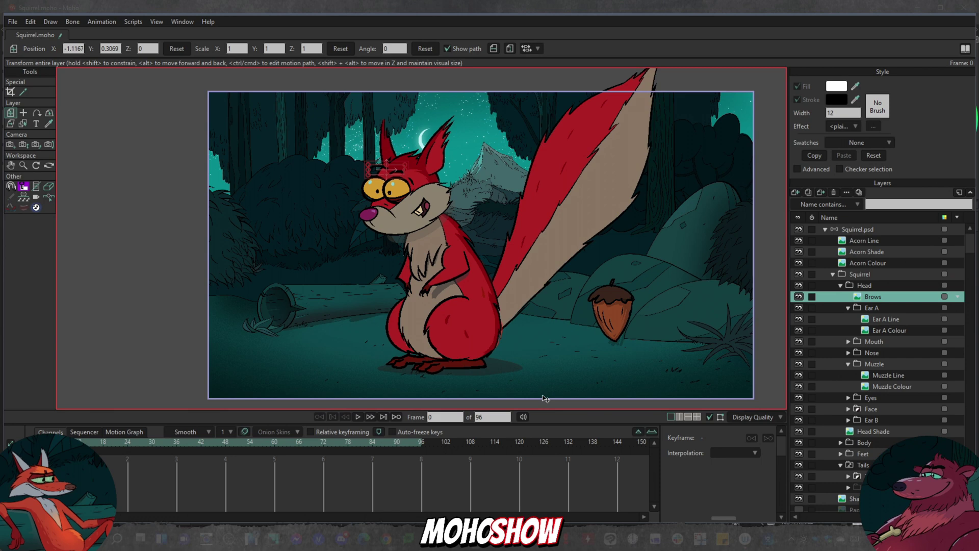
{"action": "left_click", "coordinate": [871, 239]}
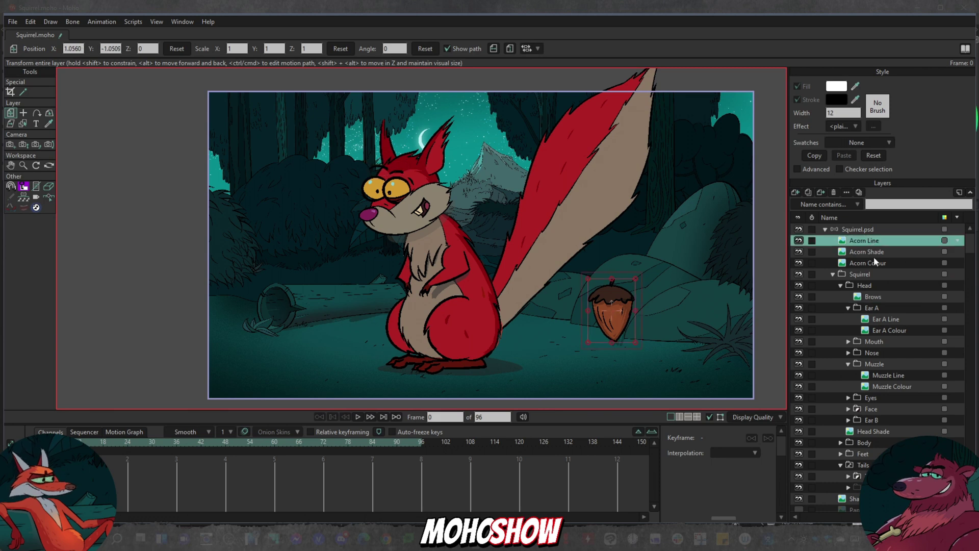
{"action": "left_click", "coordinate": [872, 262]}
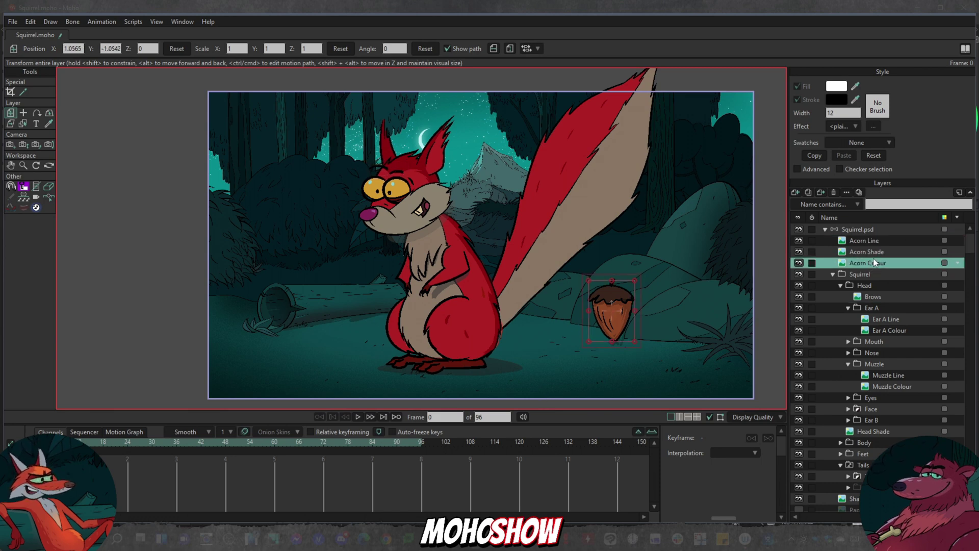
{"action": "left_click", "coordinate": [882, 243]}
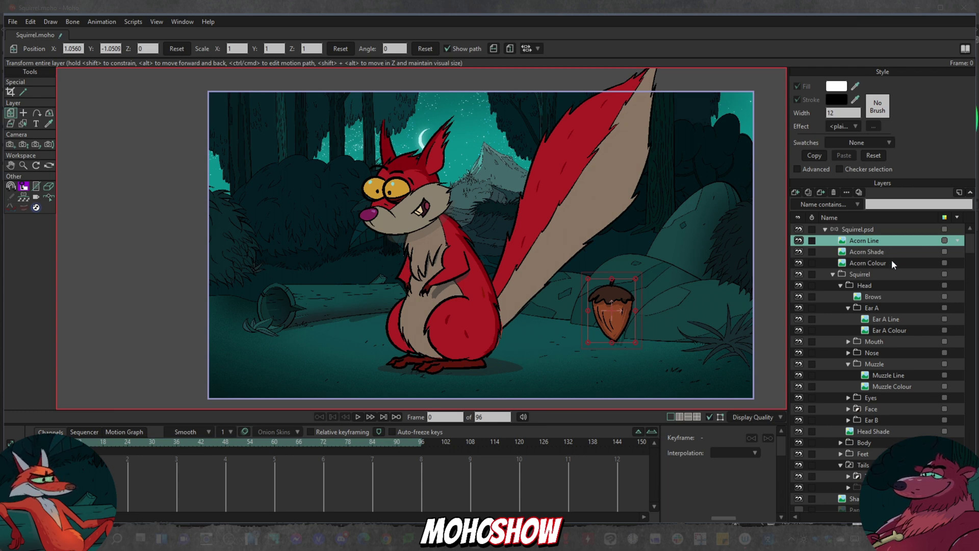
{"action": "left_click", "coordinate": [892, 261], "text": "shift"}
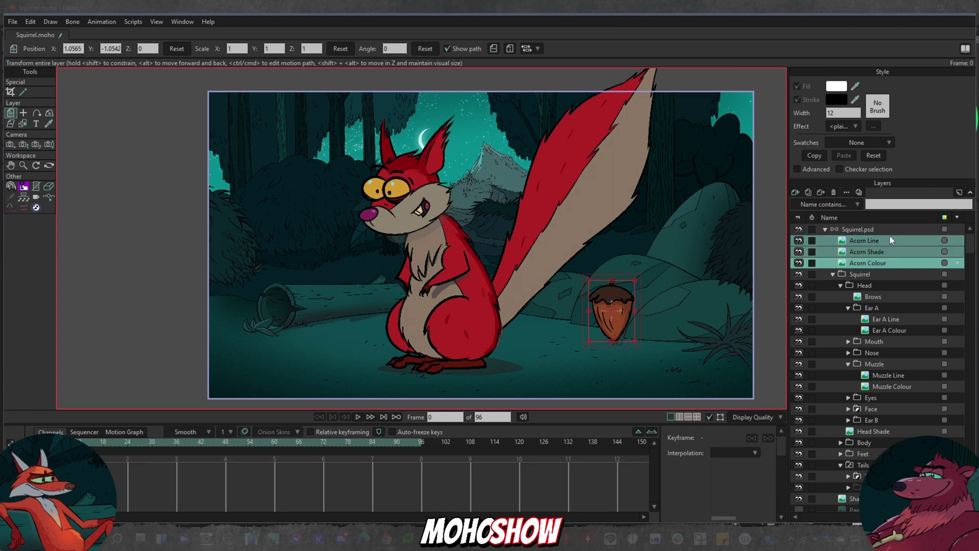
{"action": "right_click", "coordinate": [891, 241]}
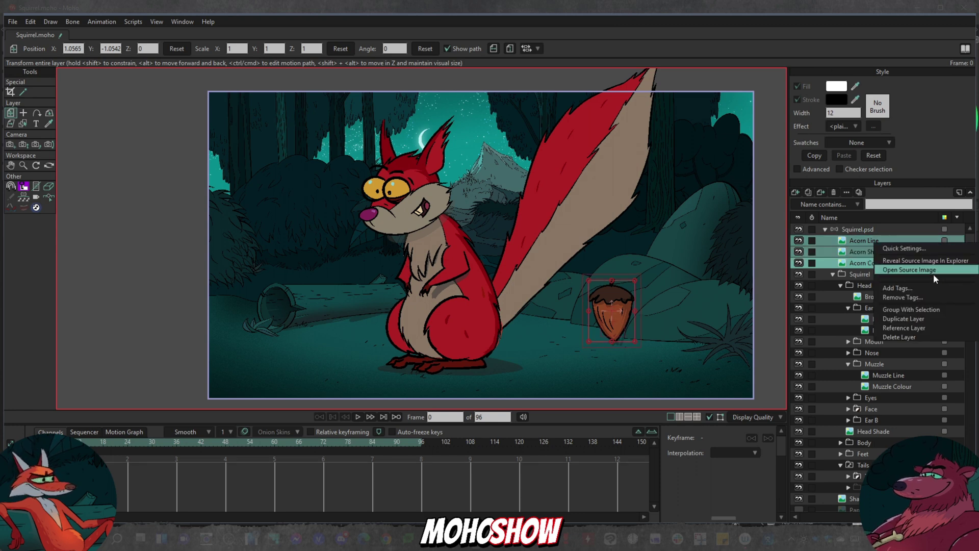
{"action": "left_click", "coordinate": [912, 309]}
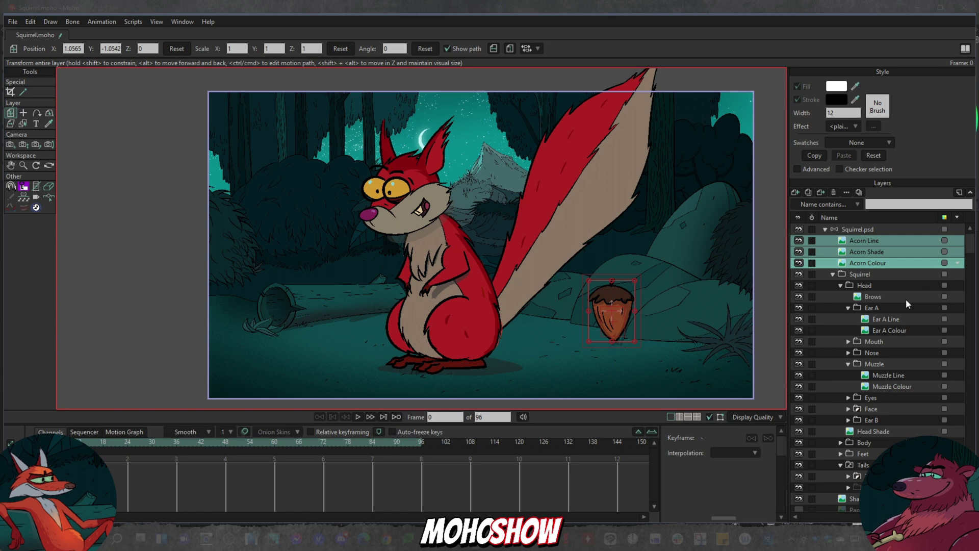
- Rename the new layer group containing the three acorn layers "Acorn"
{"action": "double_click", "coordinate": [878, 241]}
{"action": "type", "text": "Acorn"}
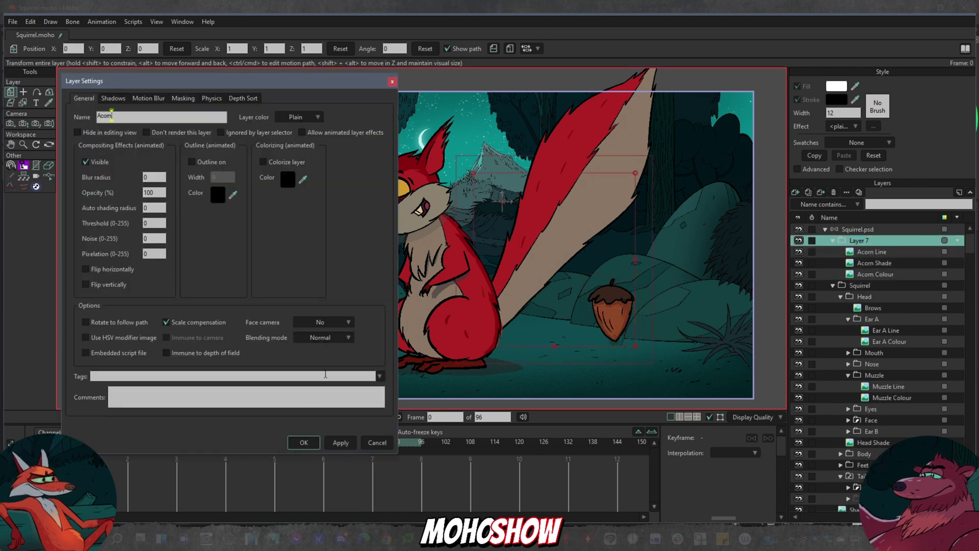
{"action": "left_click", "coordinate": [344, 446]}
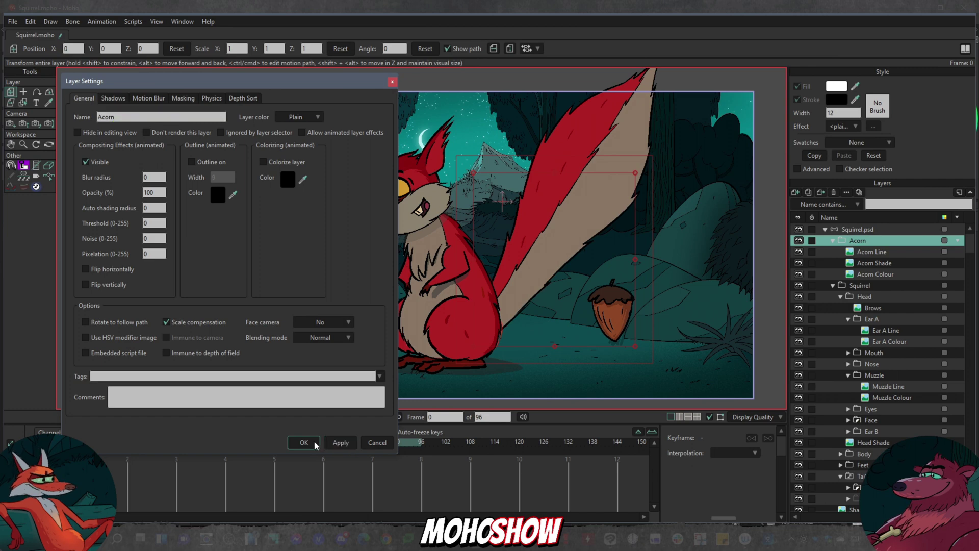
{"action": "left_click", "coordinate": [304, 443]}
- Mask the Acorn group by its bottom layer, Acorn Colour, and exclude the Acorn Line layer from the masking
{"action": "right_click", "coordinate": [885, 239]}
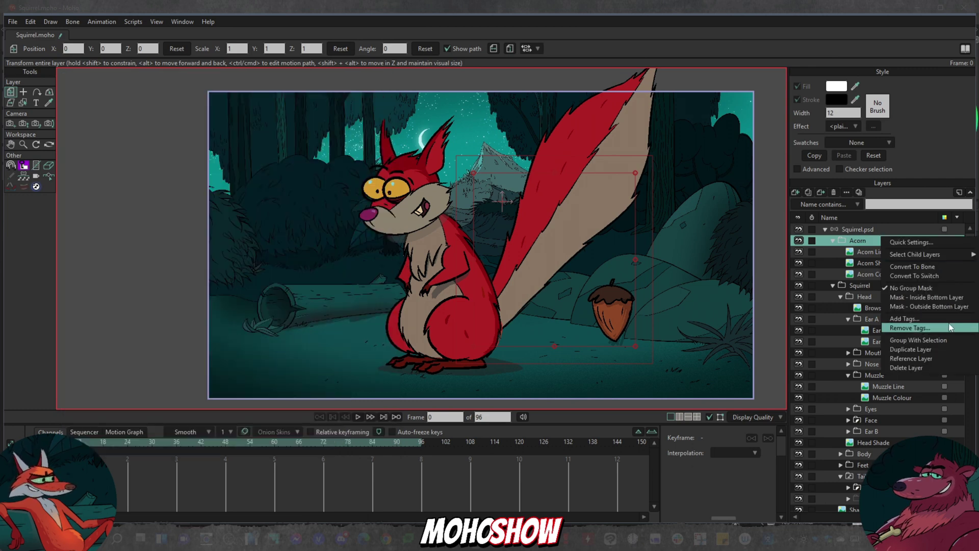
{"action": "left_click", "coordinate": [918, 275]}
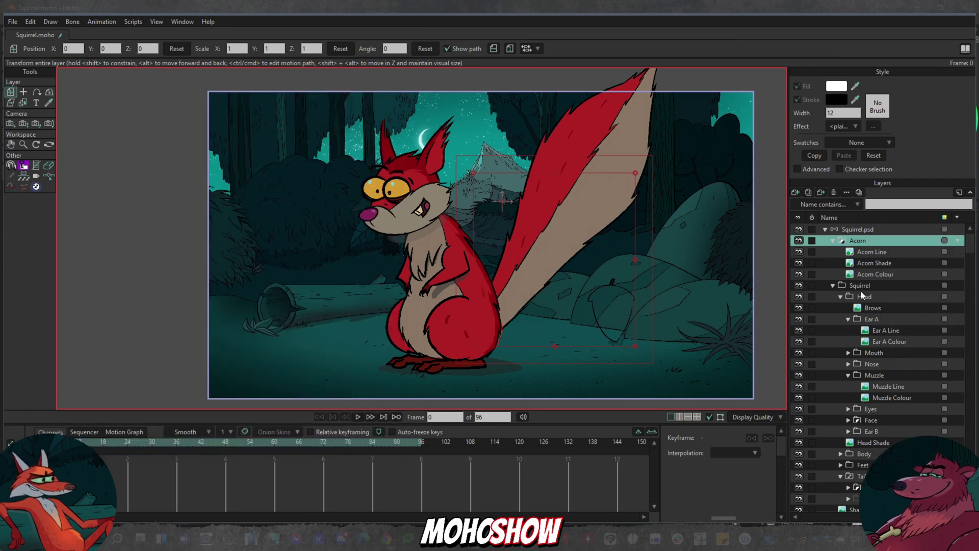
{"action": "left_click", "coordinate": [880, 262]}
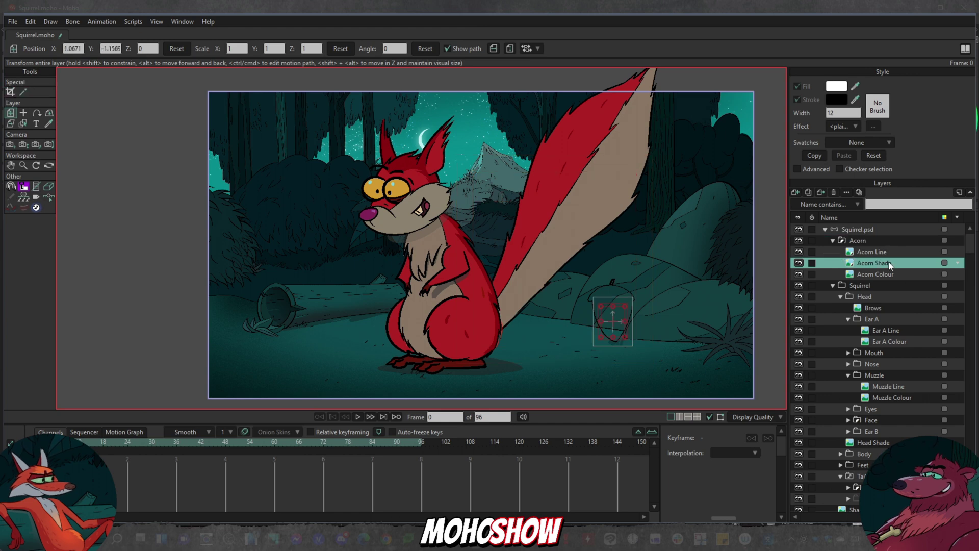
{"action": "left_click", "coordinate": [888, 254]}
{"action": "right_click", "coordinate": [888, 249]}
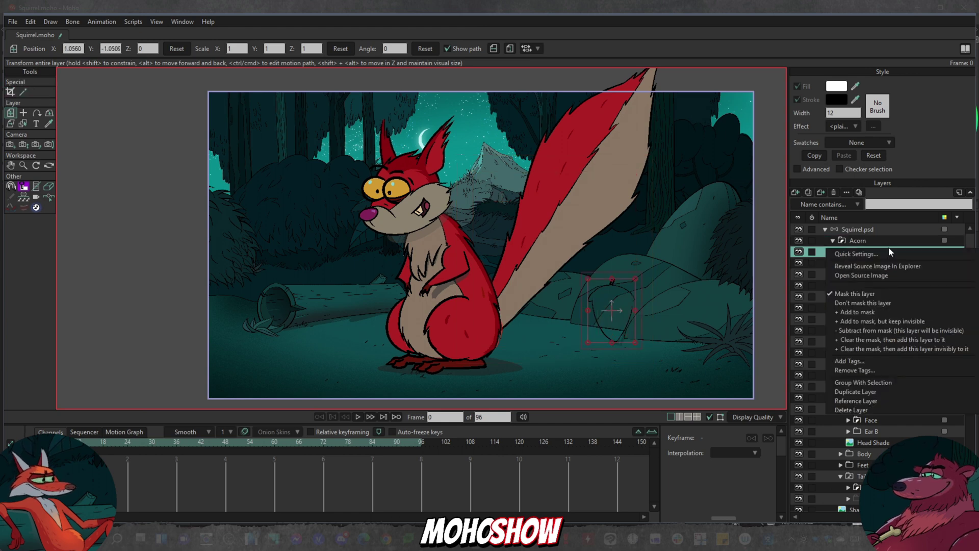
{"action": "left_click", "coordinate": [889, 292]}
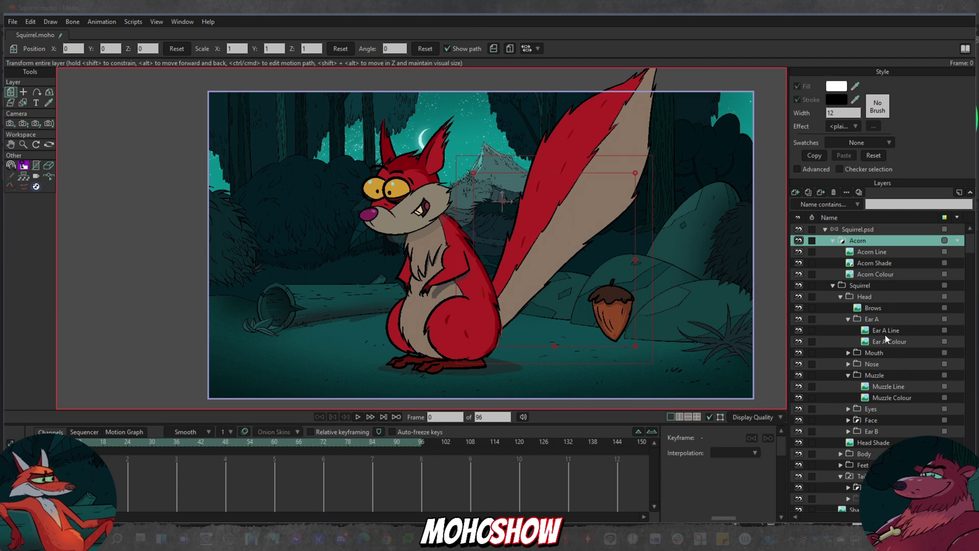
- Create a smart warp layer from the bottom image layer of the Tail U group inside the Tails group
{"action": "scroll", "coordinate": [888, 337], "scroll_direction": "down", "scroll_amount": 1}
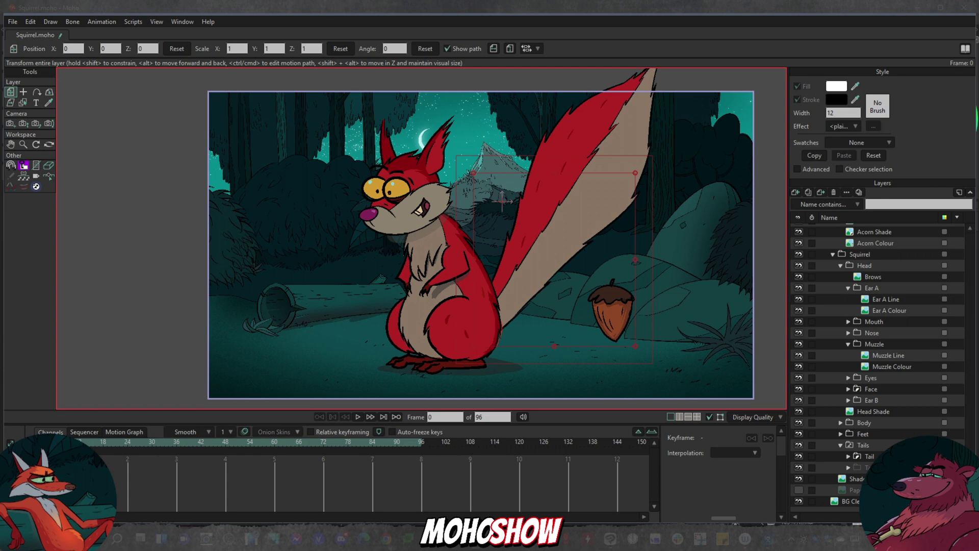
{"action": "left_click", "coordinate": [893, 446]}
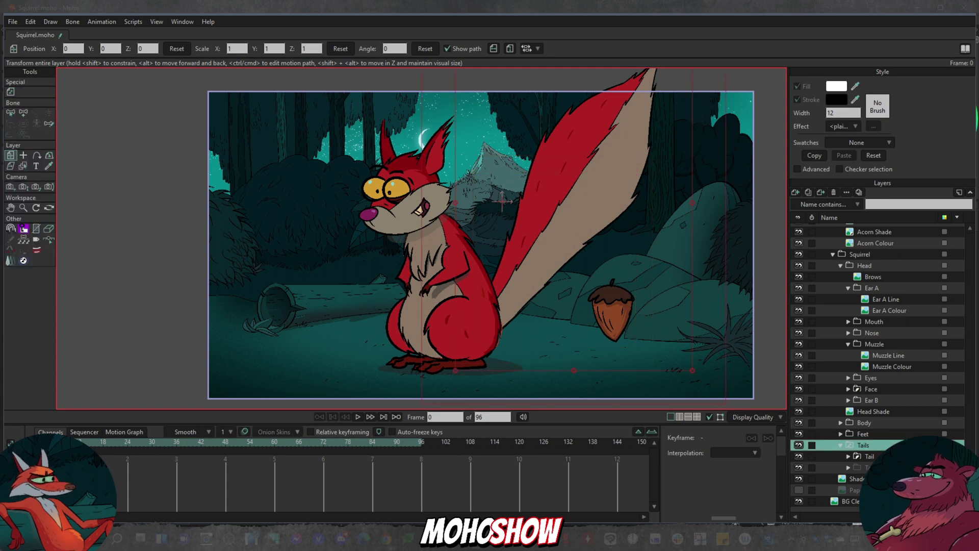
{"action": "right_click", "coordinate": [902, 445]}
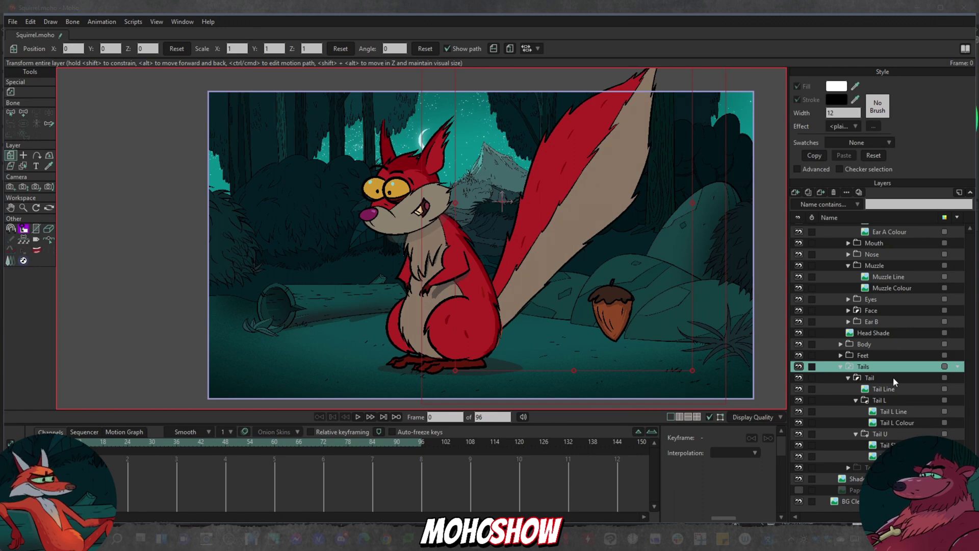
{"action": "left_click", "coordinate": [893, 377]}
{"action": "left_click", "coordinate": [833, 455]}
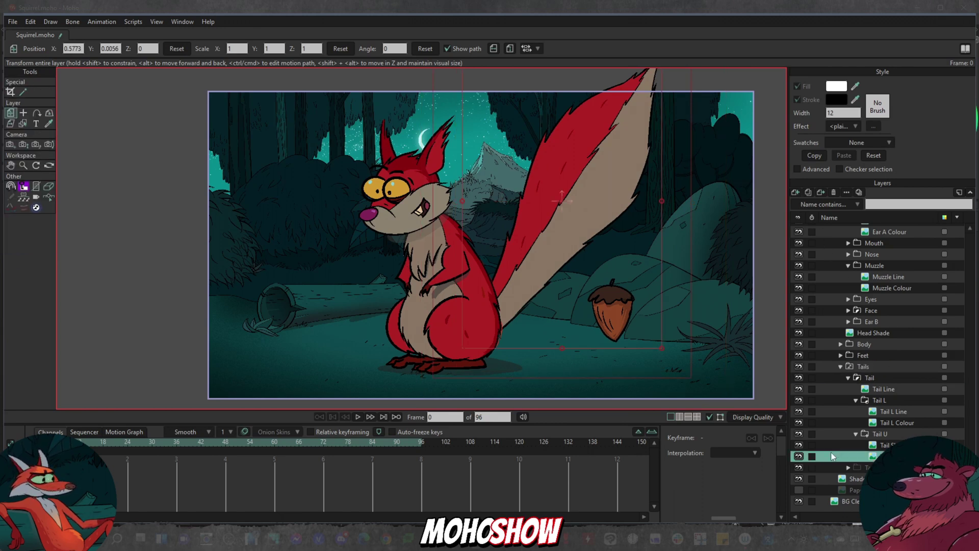
{"action": "left_click", "coordinate": [49, 22]}
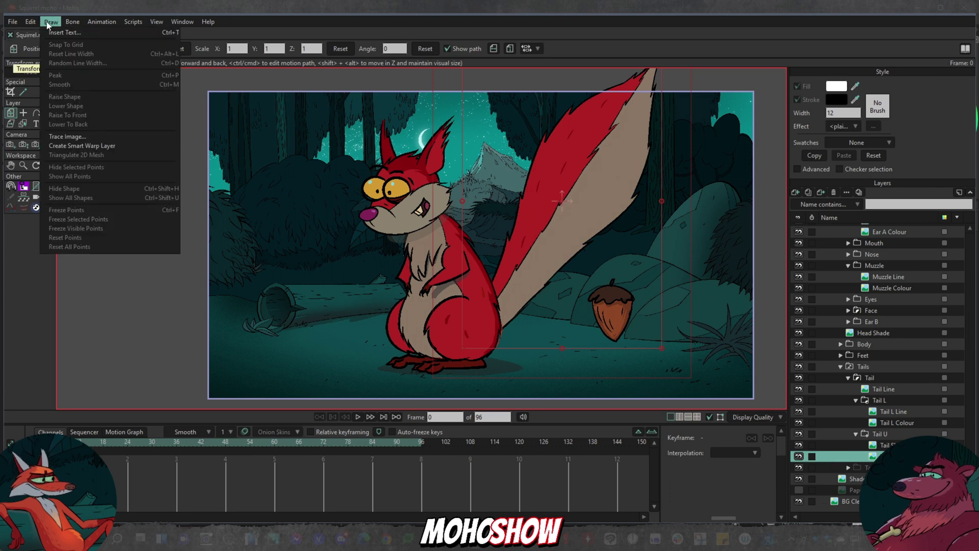
{"action": "left_click", "coordinate": [124, 146]}
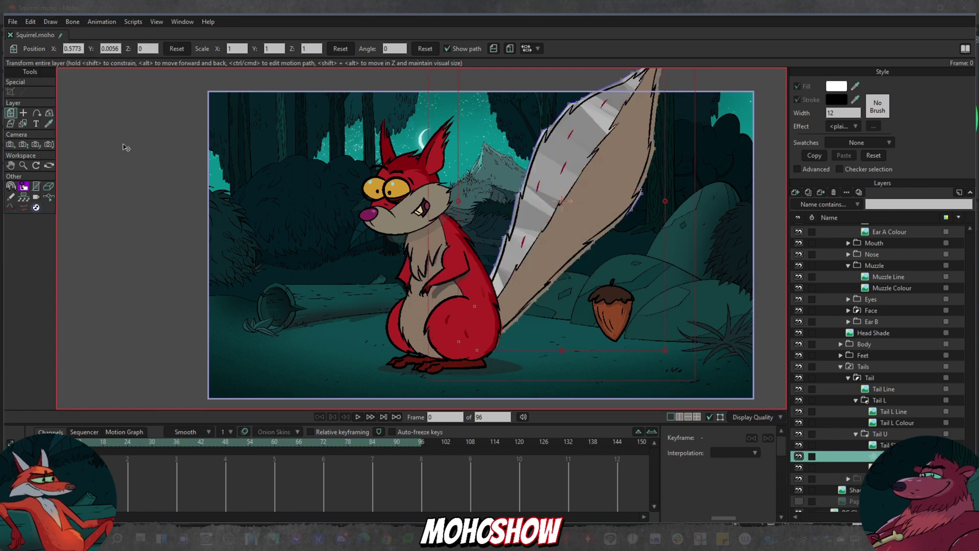
- Draw a freehand line through the middle of the tail's warp mesh, running from the tip down to the base inside the squirrel's body
{"action": "scroll", "coordinate": [399, 204], "scroll_direction": "up", "scroll_amount": 2}
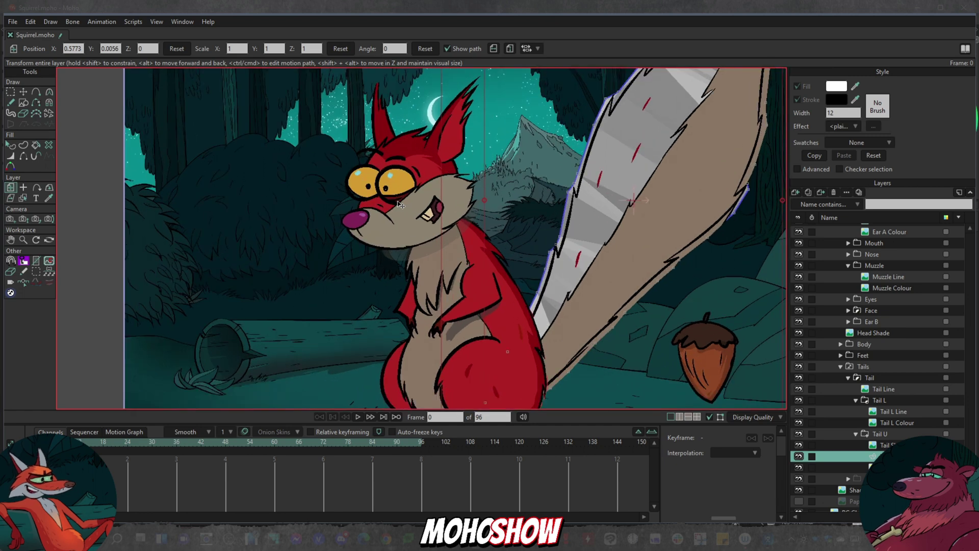
{"action": "left_click_drag", "start_coordinate": [489, 195], "coordinate": [433, 241]}
{"action": "scroll", "coordinate": [433, 241], "scroll_direction": "down", "scroll_amount": 1}
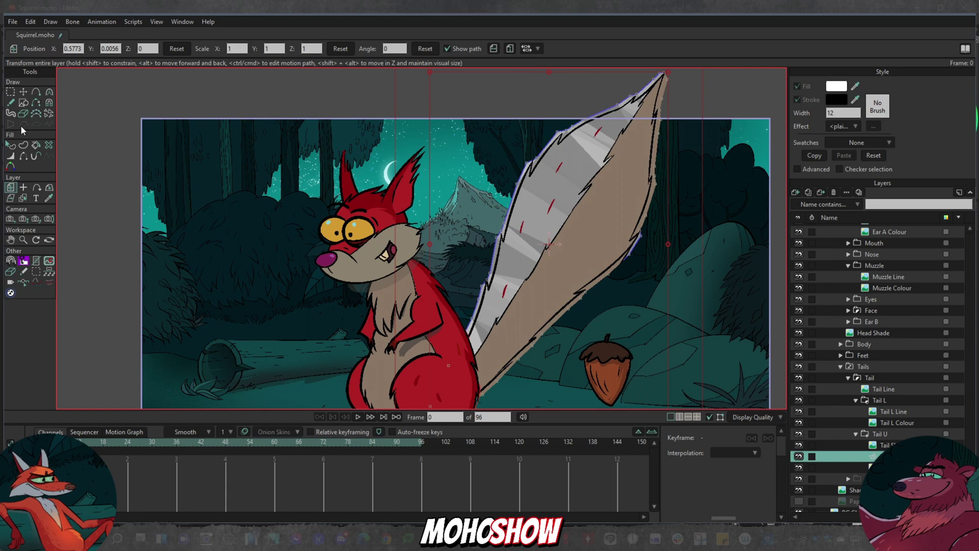
{"action": "left_click", "coordinate": [10, 103]}
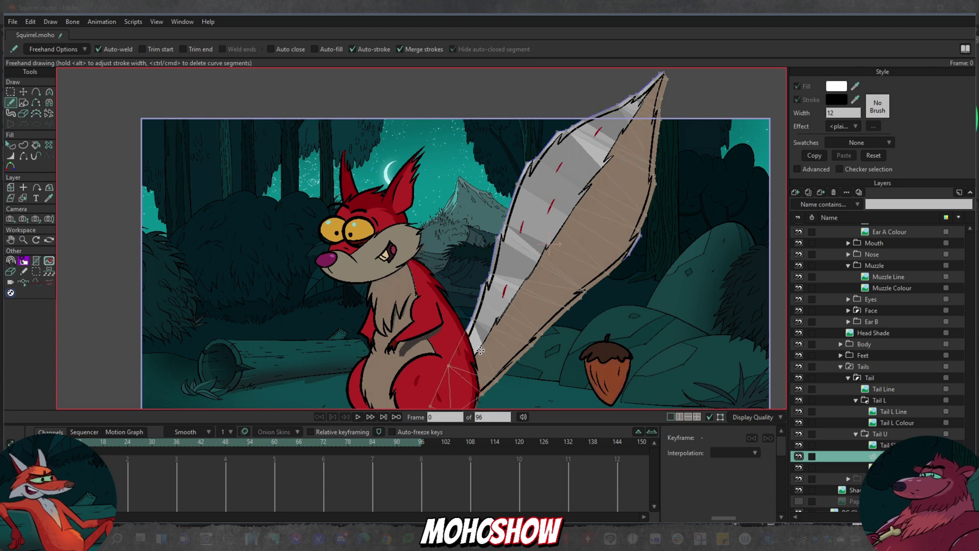
{"action": "left_click_drag", "start_coordinate": [480, 350], "coordinate": [647, 97]}
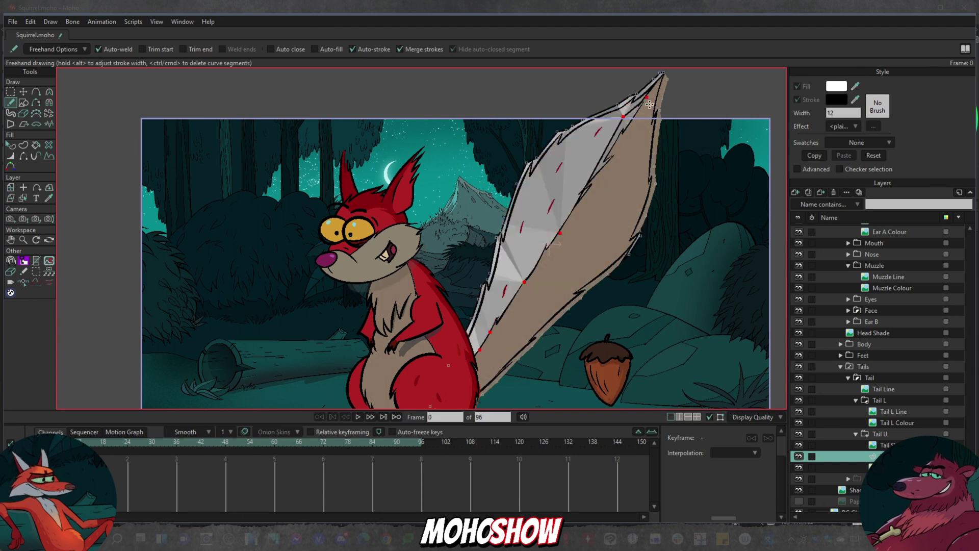
{"action": "key", "text": "ctrl+z"}
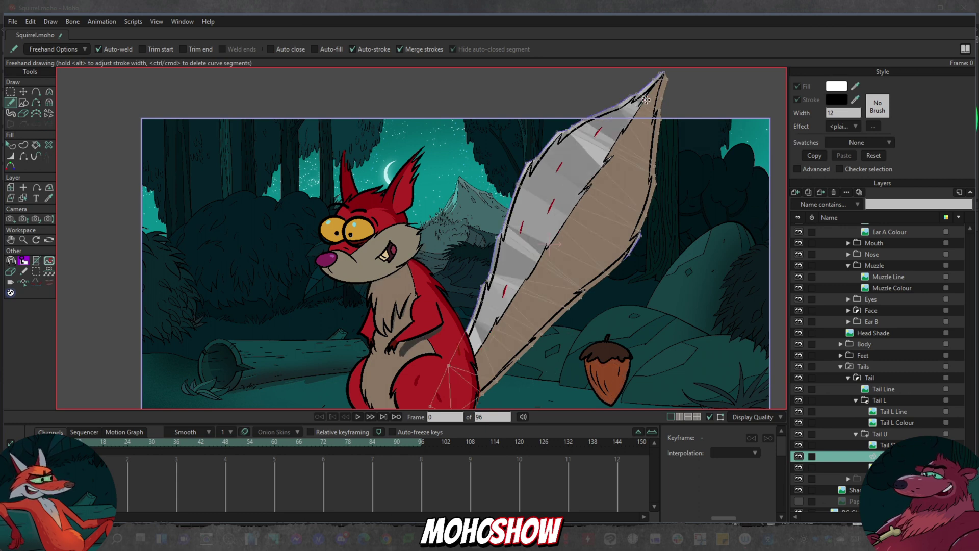
{"action": "left_click_drag", "start_coordinate": [646, 100], "coordinate": [450, 400]}
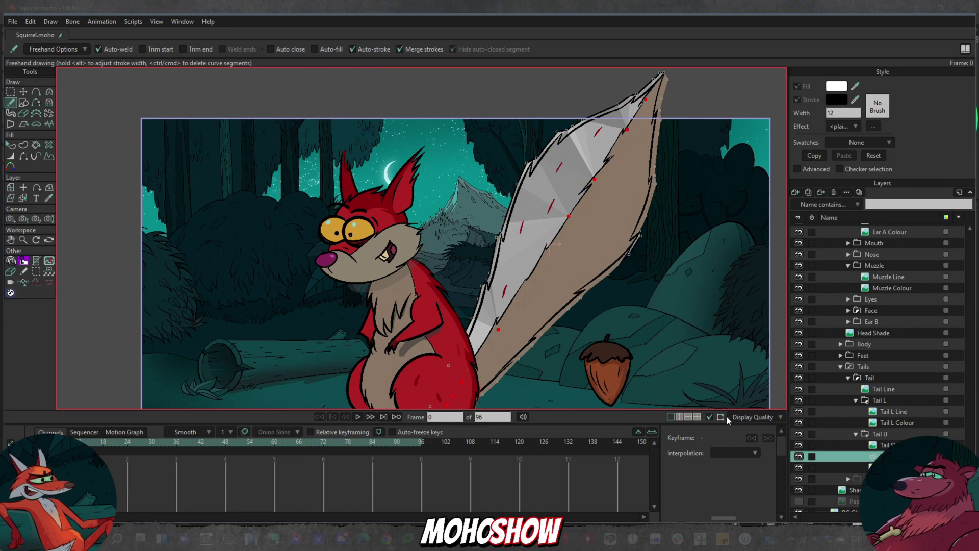
- Add extra points along the middle line of the tail's warp mesh, one around its centre and one nearer the tip
{"action": "key", "text": "g"}
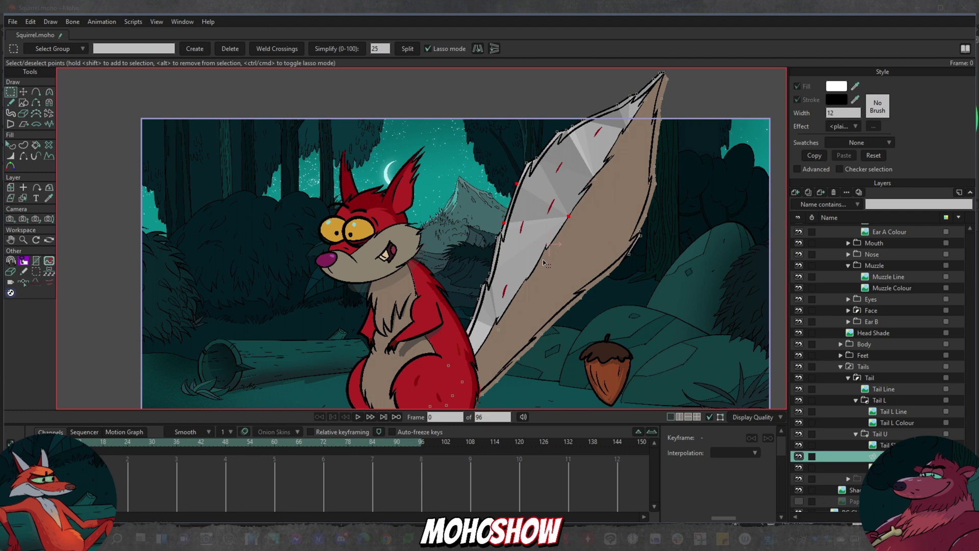
{"action": "key", "text": "ctrl+a"}
{"action": "key", "text": "a"}
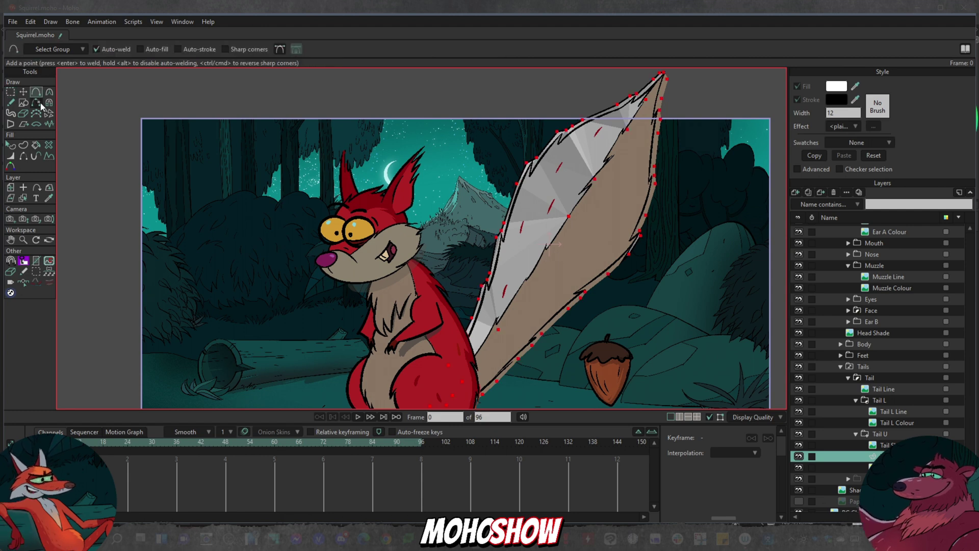
{"action": "left_click", "coordinate": [535, 267]}
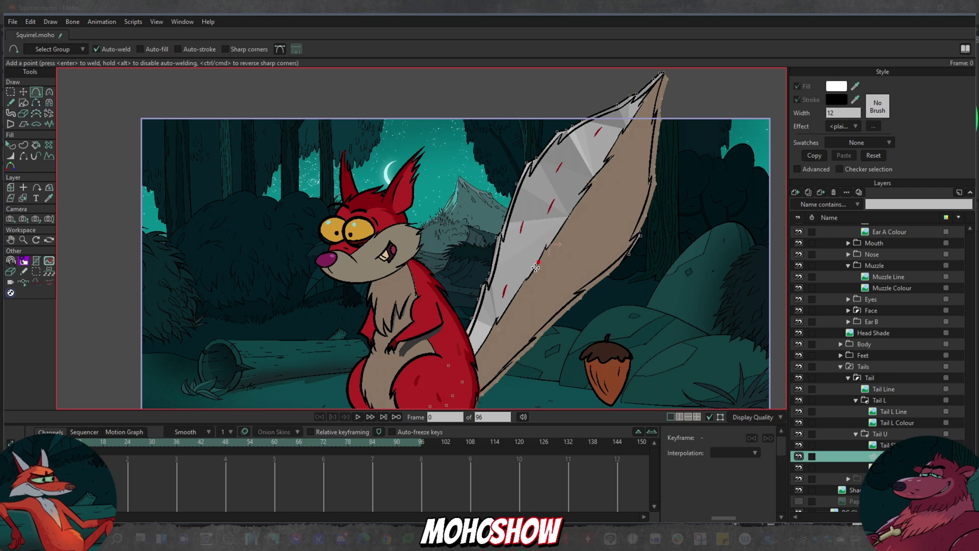
{"action": "left_click", "coordinate": [537, 262]}
{"action": "left_click", "coordinate": [610, 151]}
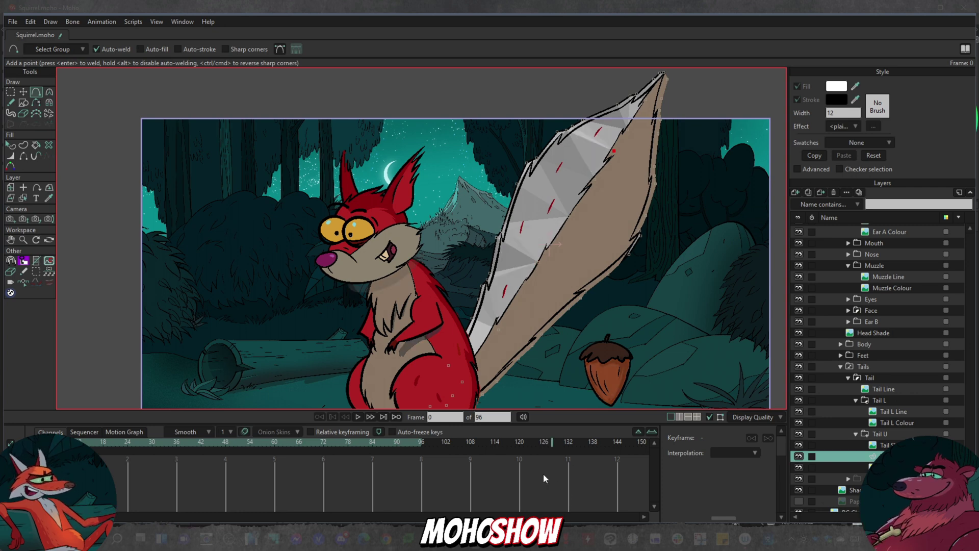
{"action": "key", "text": "g"}
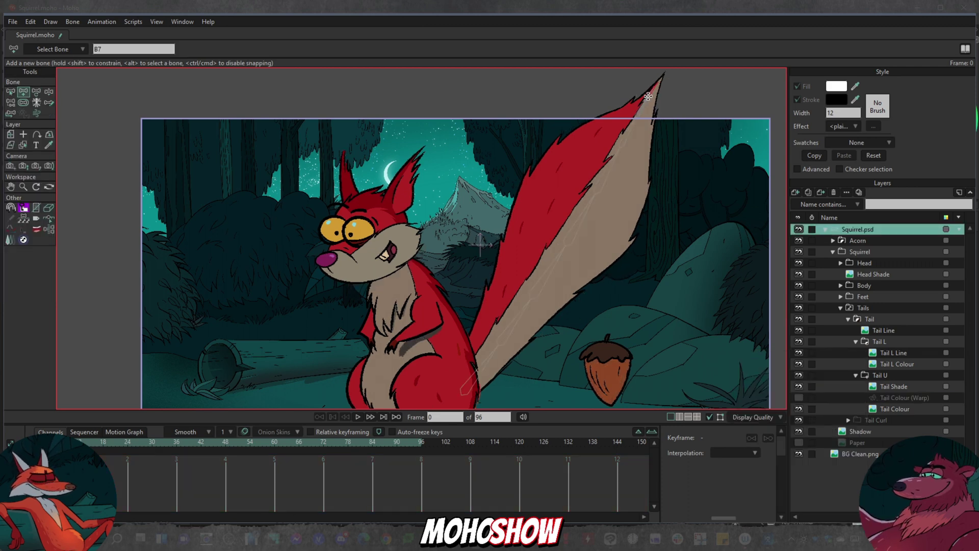
- Extend the tail's bone chain with two short bones ending at the tail tip
{"action": "left_click_drag", "start_coordinate": [649, 96], "coordinate": [660, 82]}
{"action": "left_click_drag", "start_coordinate": [659, 82], "coordinate": [665, 73]}
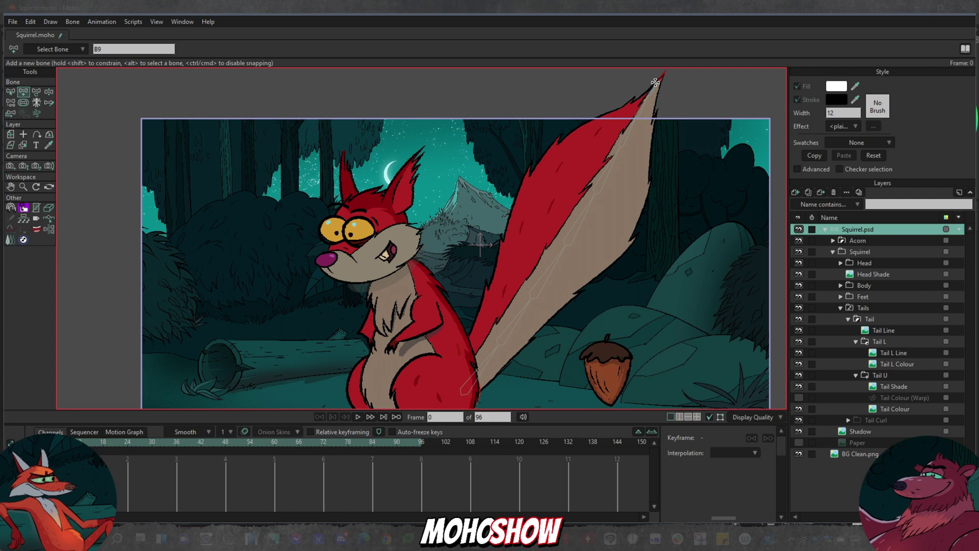
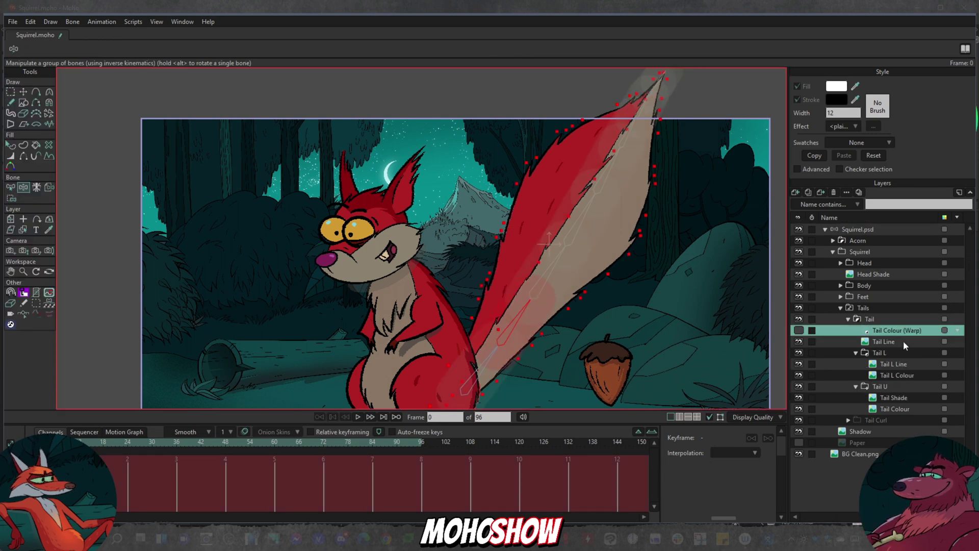
- Assign Tail Colour (Warp) as the smart warp layer of the Tail Line image layer
{"action": "double_click", "coordinate": [901, 342]}
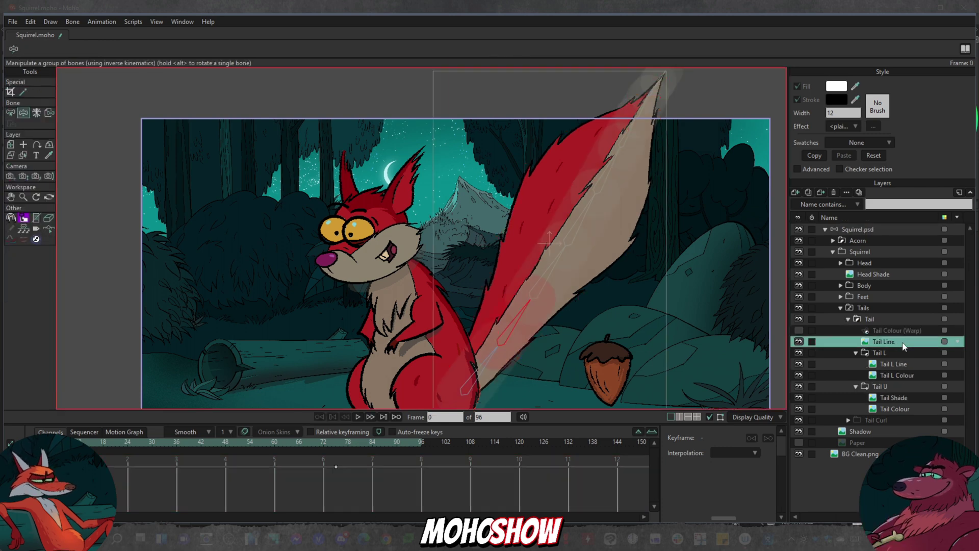
{"action": "left_click", "coordinate": [210, 98]}
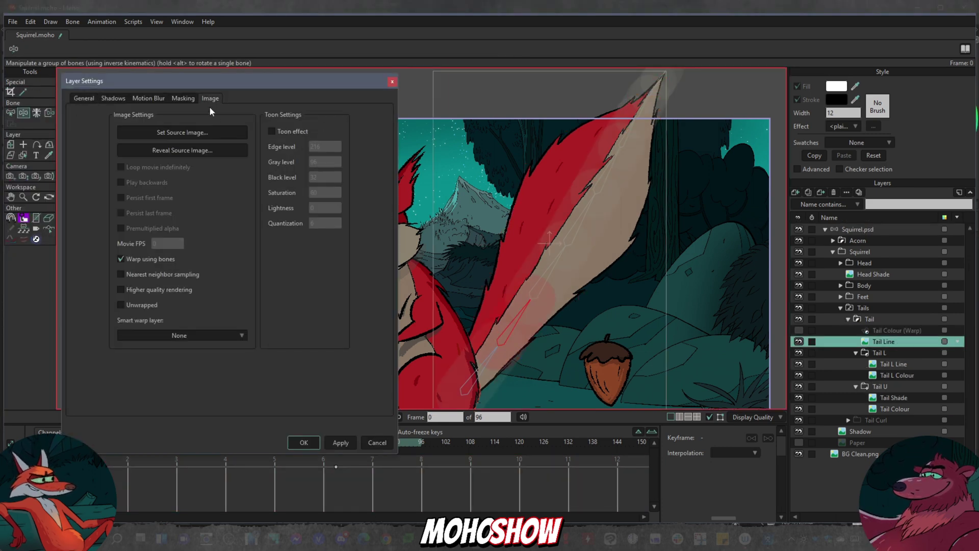
{"action": "left_click", "coordinate": [176, 335]}
{"action": "left_click", "coordinate": [204, 354]}
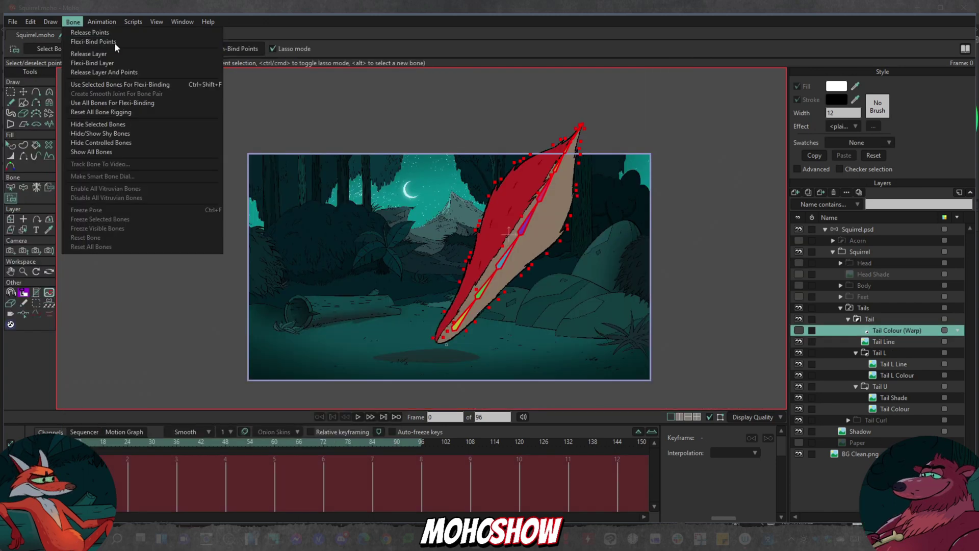
- Flexi-bind the Tail Colour (Warp) mesh's points, play the animation to check the tail's bend, and go to frame 36
{"action": "left_click", "coordinate": [114, 42]}
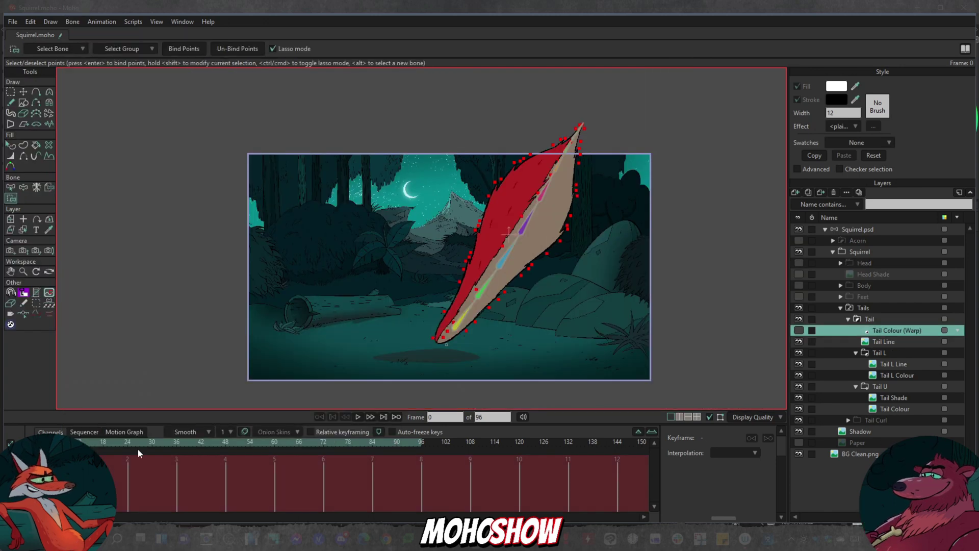
{"action": "key", "text": "space"}
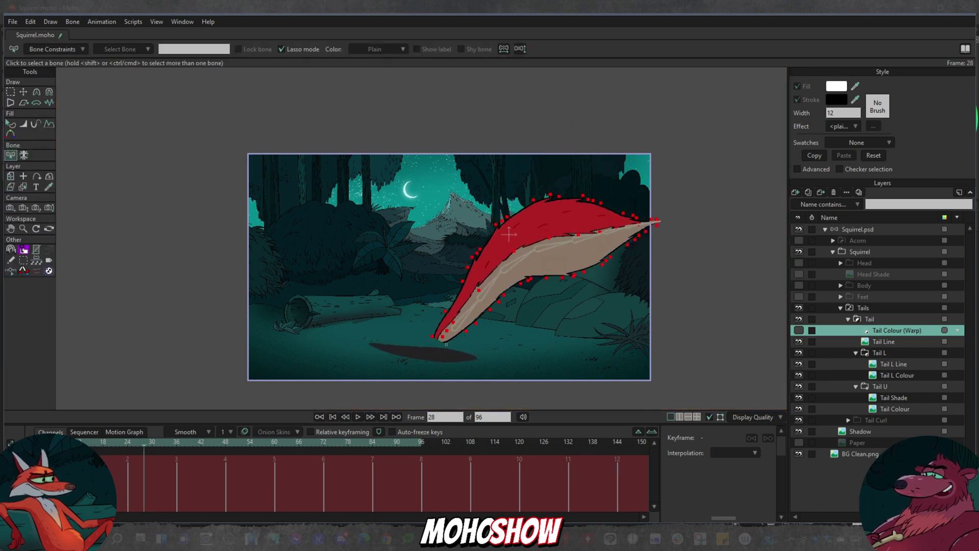
{"action": "key", "text": "space"}
{"action": "left_click", "coordinate": [177, 444]}
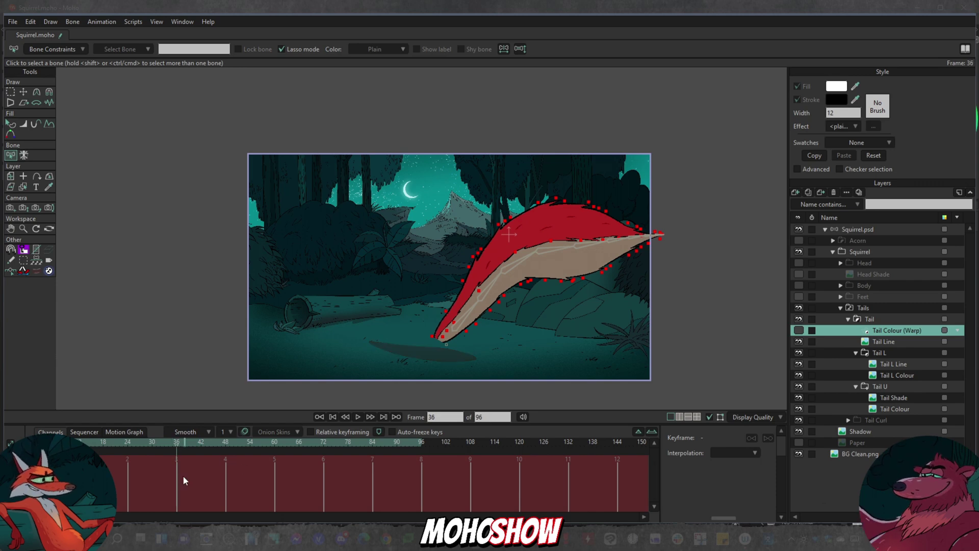
- Make the Feet, Body, Head Shade, Head and Acorn layers visible again
{"action": "left_click", "coordinate": [799, 296]}
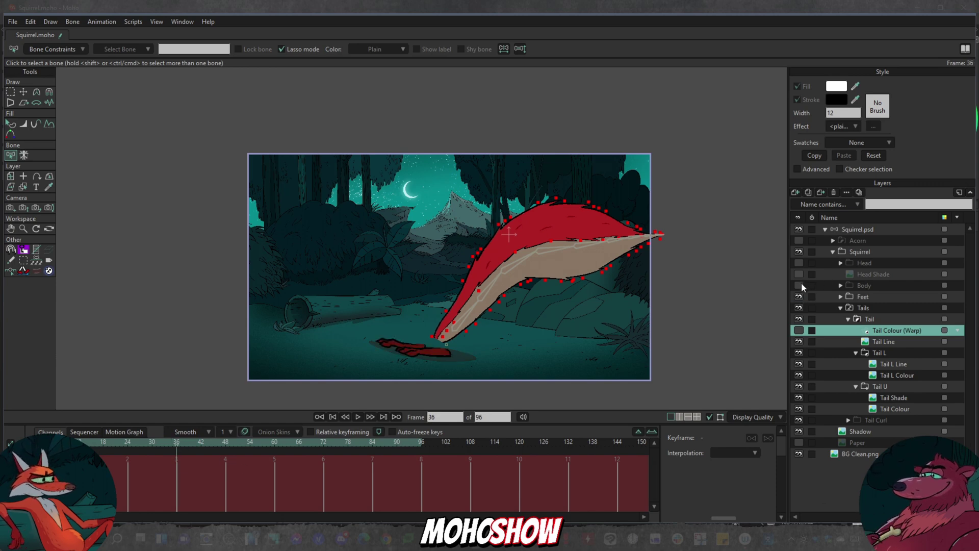
{"action": "left_click", "coordinate": [799, 285]}
{"action": "left_click", "coordinate": [799, 274]}
{"action": "left_click", "coordinate": [799, 263]}
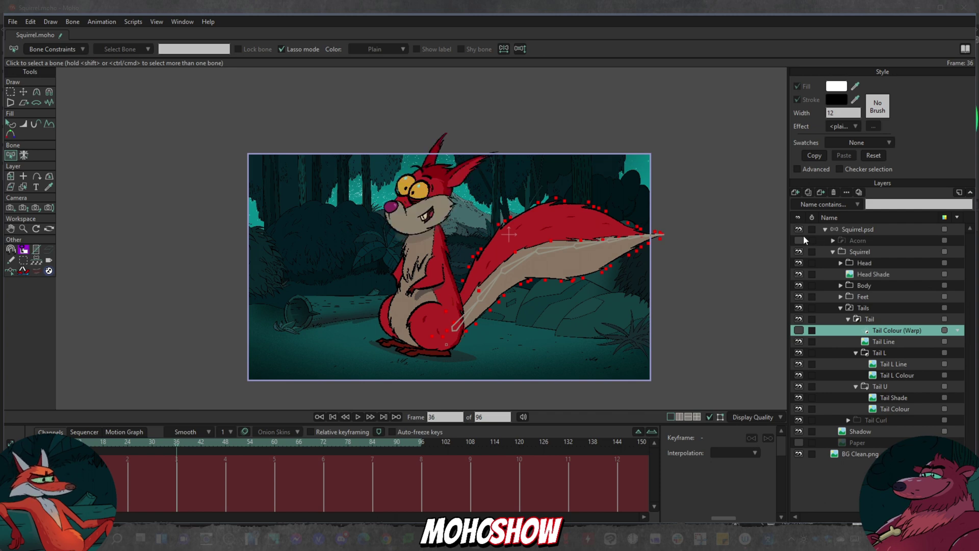
{"action": "left_click", "coordinate": [799, 240]}
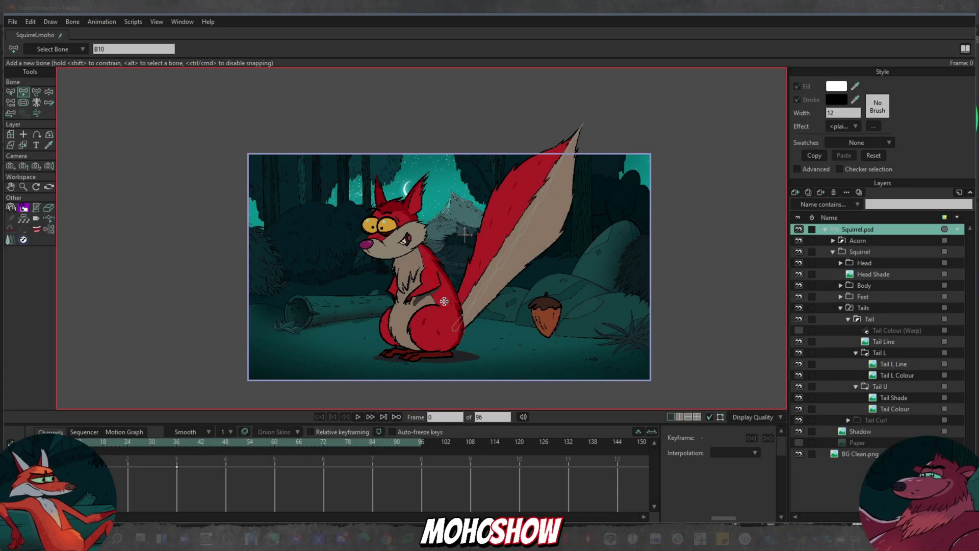
- Add spine and head bones upward from the hip, a lower-body bone down from the hip, and a pin bone under the feet
{"action": "mouse_move", "coordinate": [444, 302]}
{"action": "left_mouse_down"}
{"action": "mouse_move", "coordinate": [411, 244]}
{"action": "mouse_move", "coordinate": [421, 237]}
{"action": "left_mouse_up"}
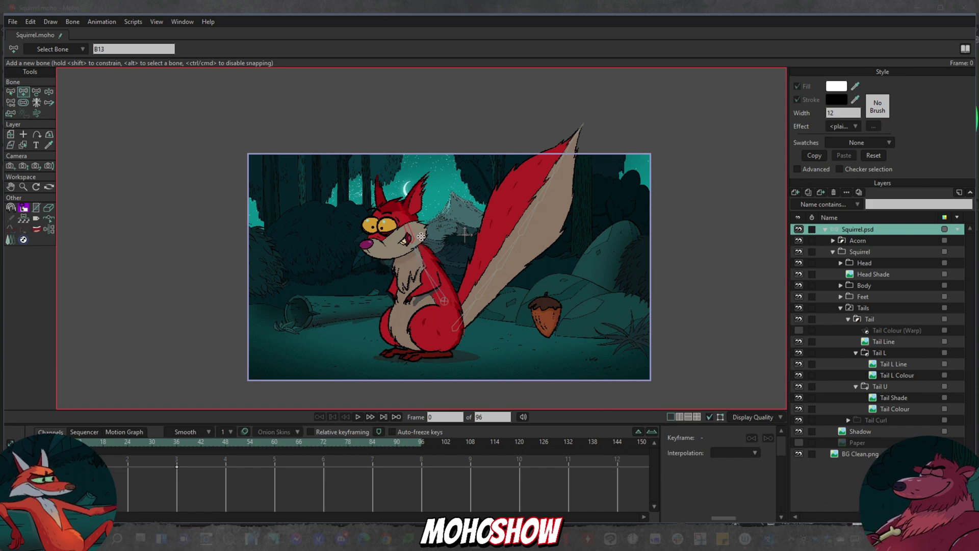
{"action": "left_click", "coordinate": [448, 305], "text": "alt"}
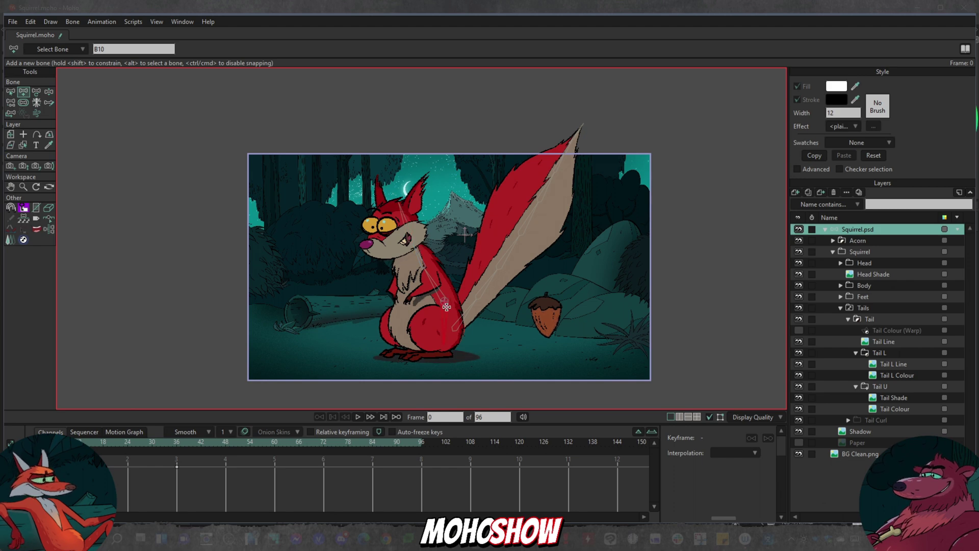
{"action": "left_click_drag", "start_coordinate": [446, 307], "coordinate": [445, 330]}
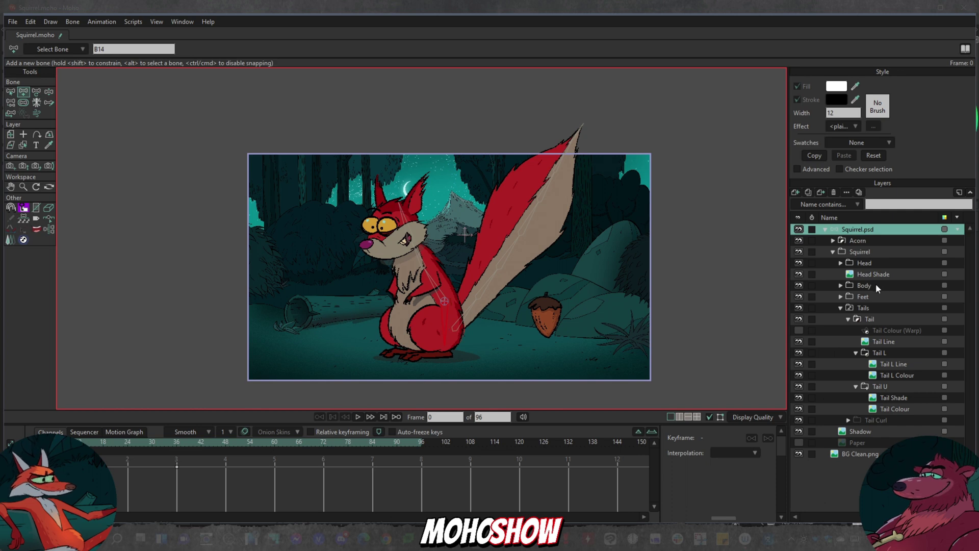
{"action": "left_click", "coordinate": [424, 363]}
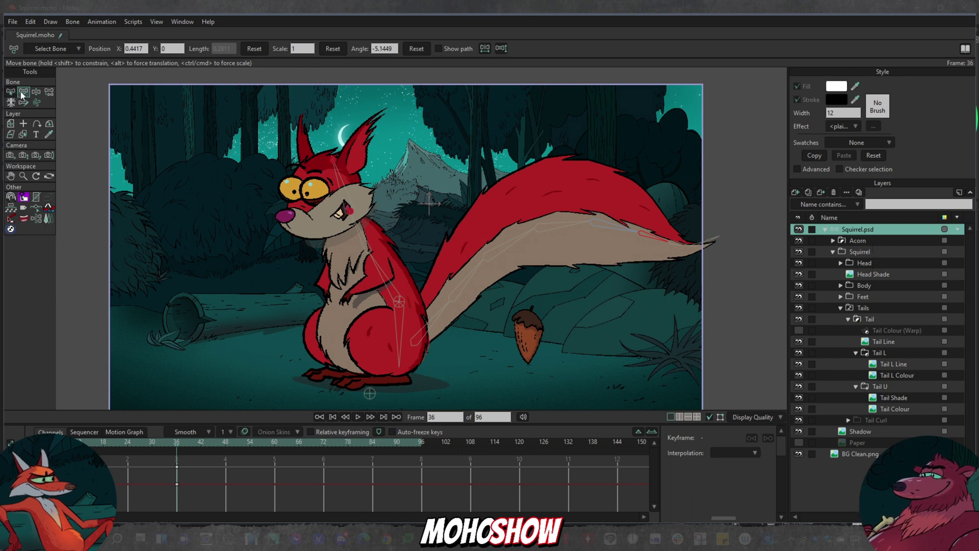
- At frame 36, move the Tail Colour (Warp) mesh's middle points toward the tail's upper edge to widen the tail's light underside
{"action": "left_click", "coordinate": [908, 332]}
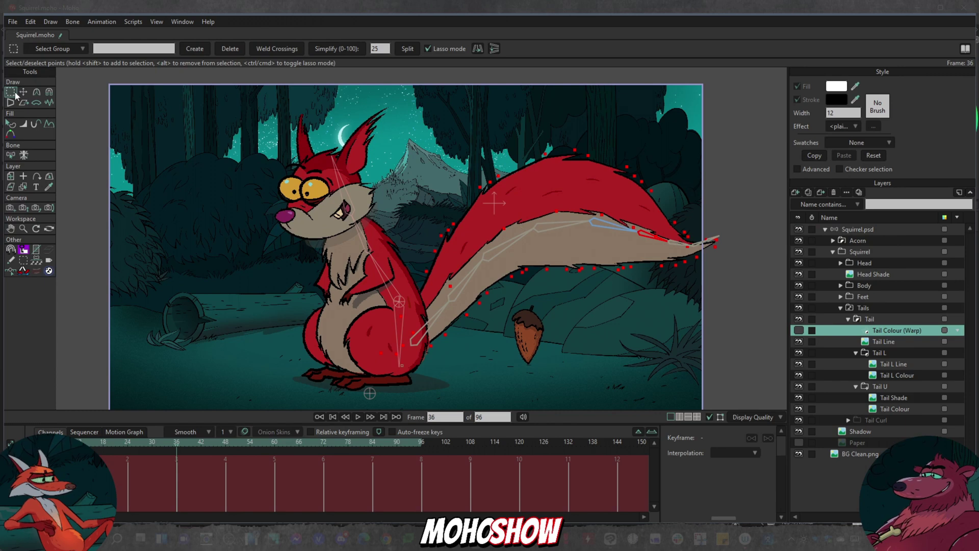
{"action": "left_click", "coordinate": [24, 92]}
{"action": "scroll", "coordinate": [550, 220], "scroll_direction": "up", "scroll_amount": 3}
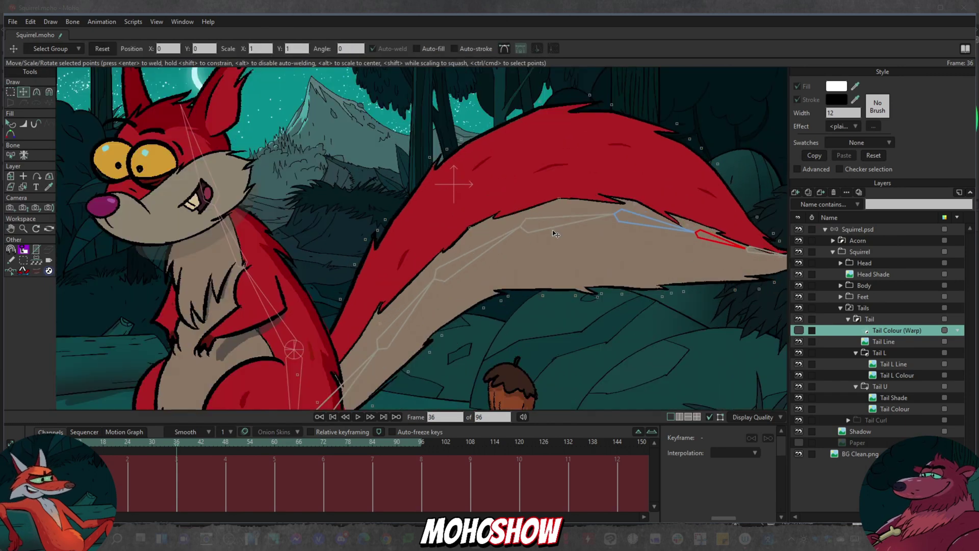
{"action": "left_click_drag", "start_coordinate": [559, 200], "coordinate": [554, 176]}
{"action": "left_click_drag", "start_coordinate": [634, 203], "coordinate": [633, 169]}
{"action": "left_click_drag", "start_coordinate": [687, 226], "coordinate": [696, 202]}
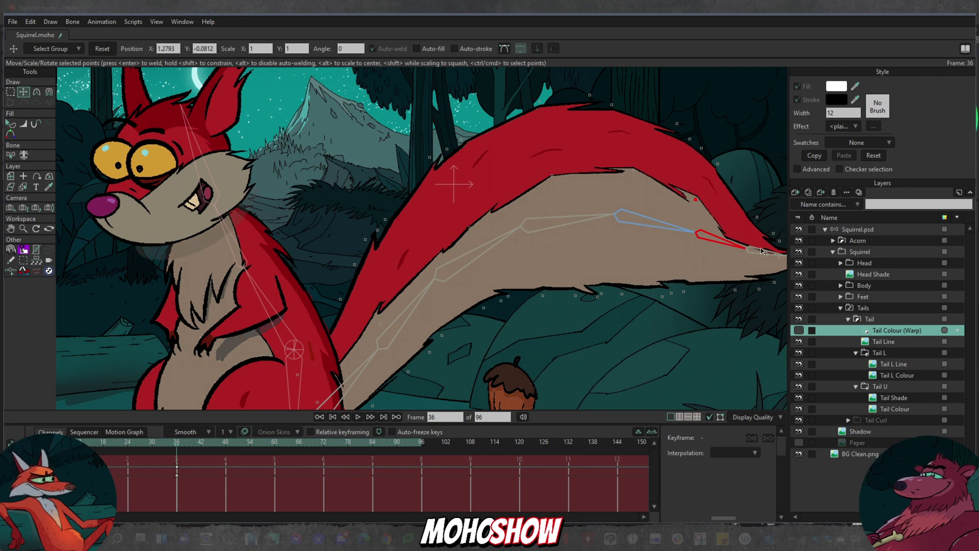
{"action": "left_click_drag", "start_coordinate": [721, 240], "coordinate": [732, 221]}
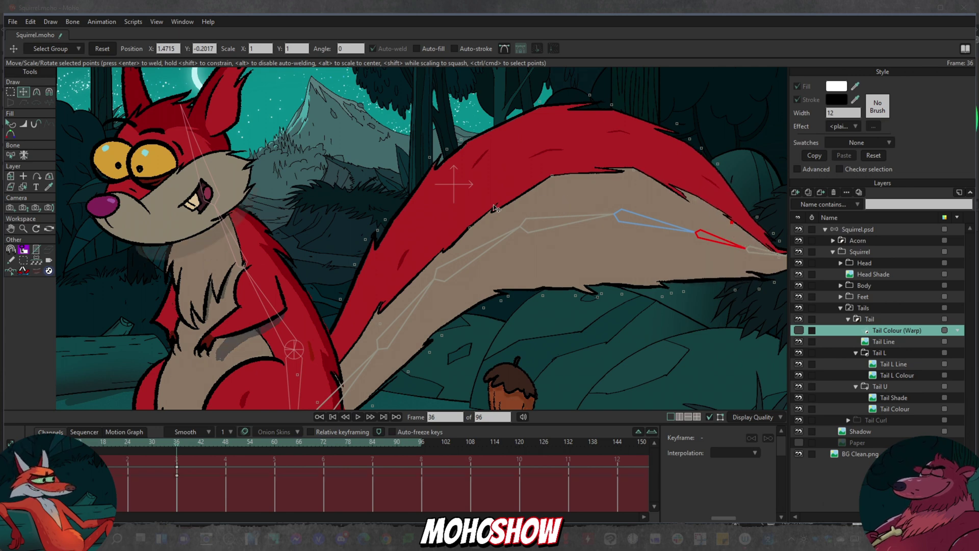
{"action": "left_click_drag", "start_coordinate": [499, 206], "coordinate": [455, 205]}
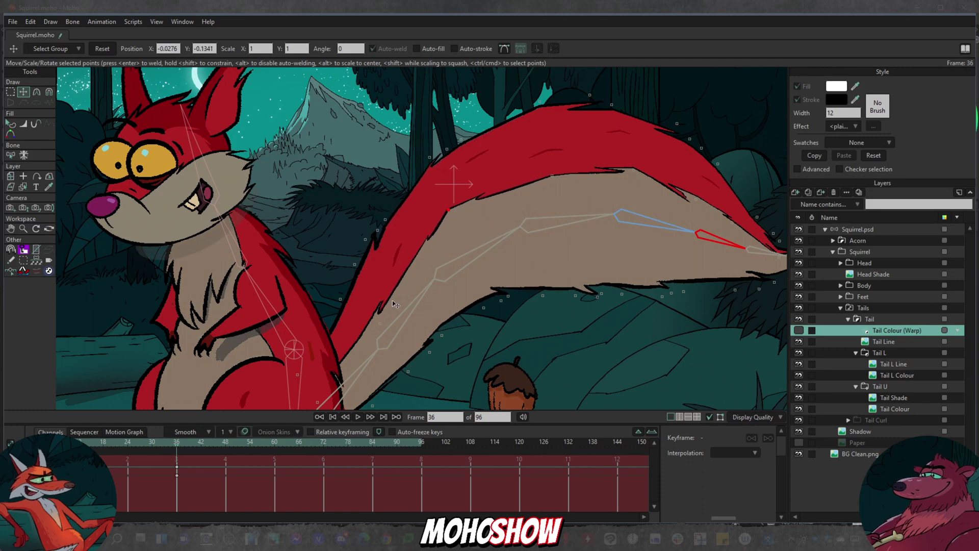
{"action": "left_click_drag", "start_coordinate": [380, 308], "coordinate": [367, 316]}
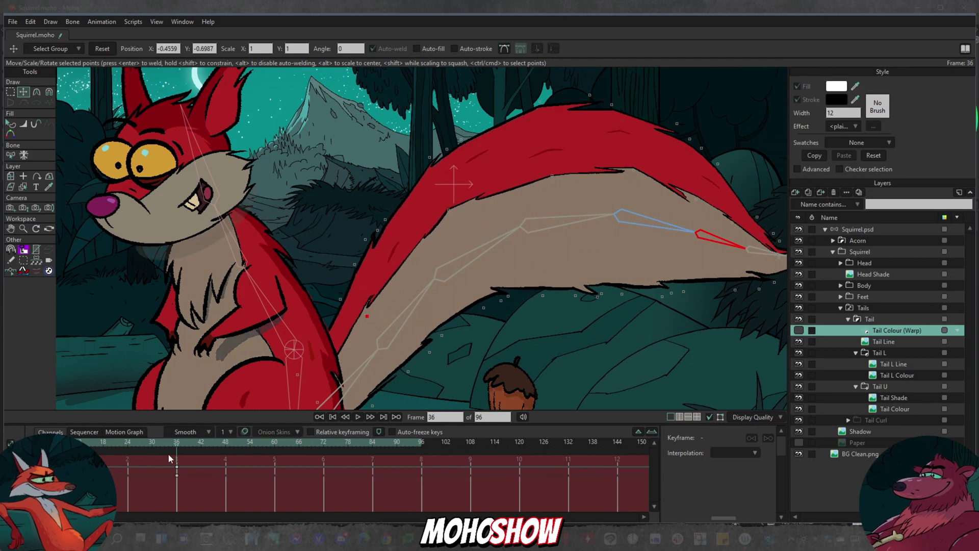
- At frame 48, move the warp mesh's middle points toward the tail's lower edge to narrow the underside, and return to frame 36
{"action": "left_click_drag", "start_coordinate": [175, 444], "coordinate": [198, 437]}
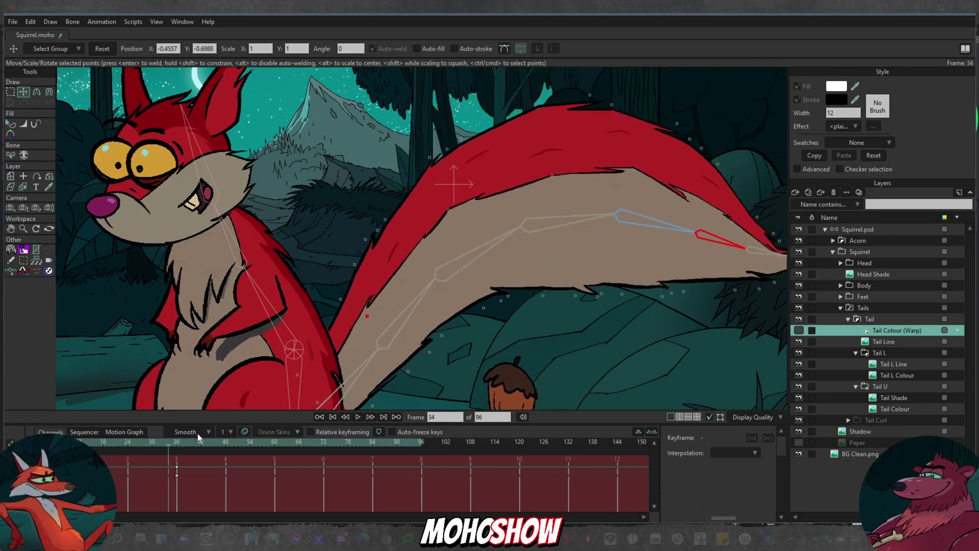
{"action": "scroll", "coordinate": [622, 310], "scroll_direction": "down", "scroll_amount": 3}
{"action": "left_click_drag", "start_coordinate": [617, 330], "coordinate": [565, 304]}
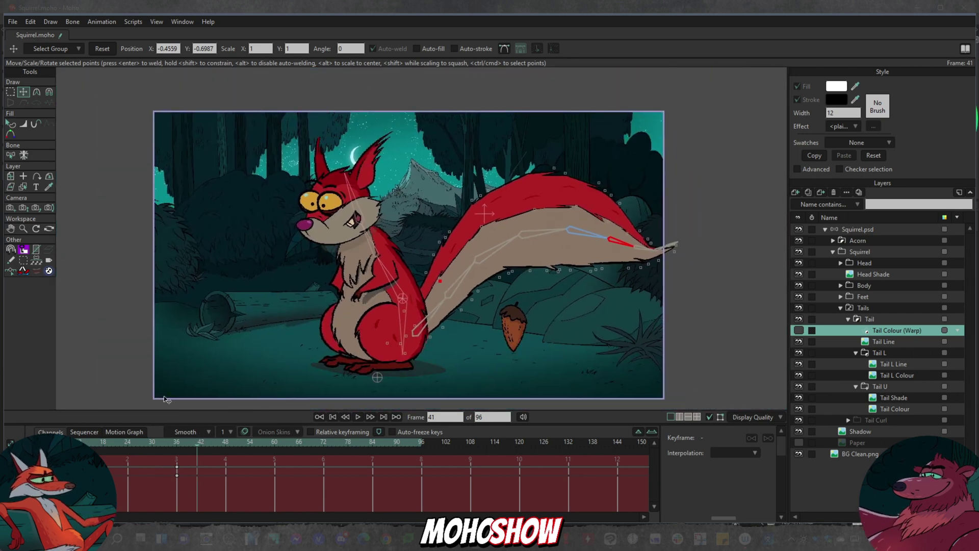
{"action": "left_click", "coordinate": [207, 446]}
{"action": "left_click_drag", "start_coordinate": [222, 445], "coordinate": [226, 443]}
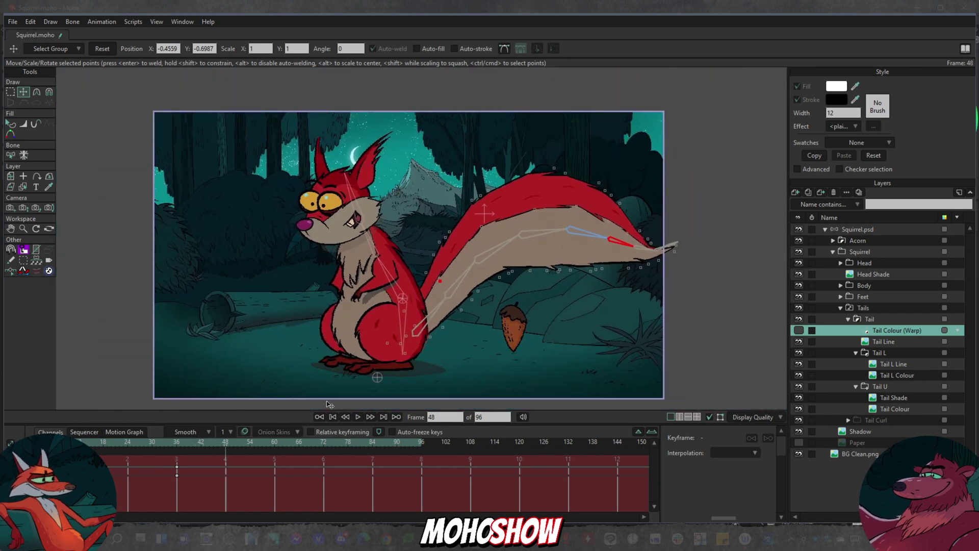
{"action": "left_click_drag", "start_coordinate": [517, 225], "coordinate": [397, 321]}
{"action": "left_click_drag", "start_coordinate": [575, 208], "coordinate": [634, 255]}
{"action": "mouse_move", "coordinate": [175, 444]}
{"action": "left_mouse_down"}
{"action": "mouse_move", "coordinate": [280, 439]}
{"action": "mouse_move", "coordinate": [176, 445]}
{"action": "left_mouse_up"}
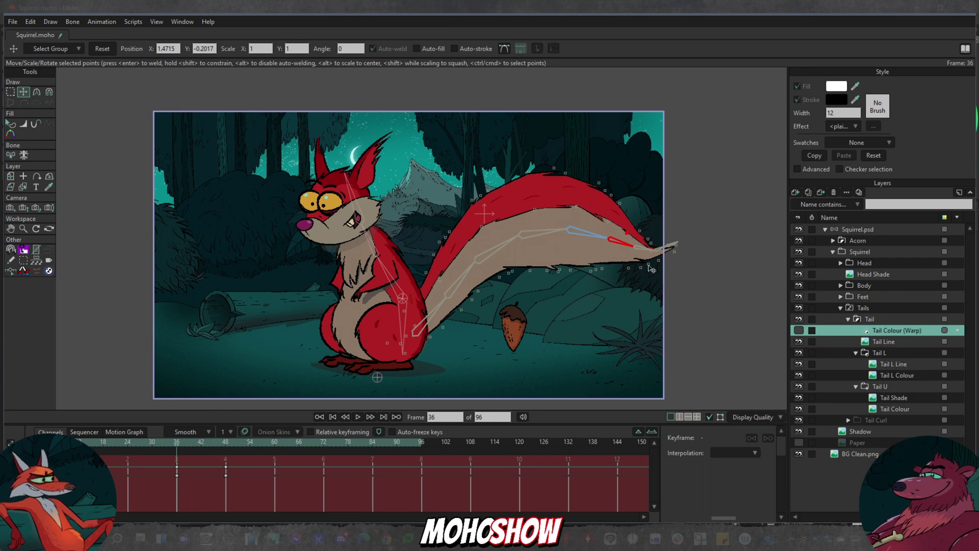
- Pose the Squirrel.psd tail bones at frame 1 so the tail rises from its base and its tip curls down
{"action": "left_click", "coordinate": [875, 232]}
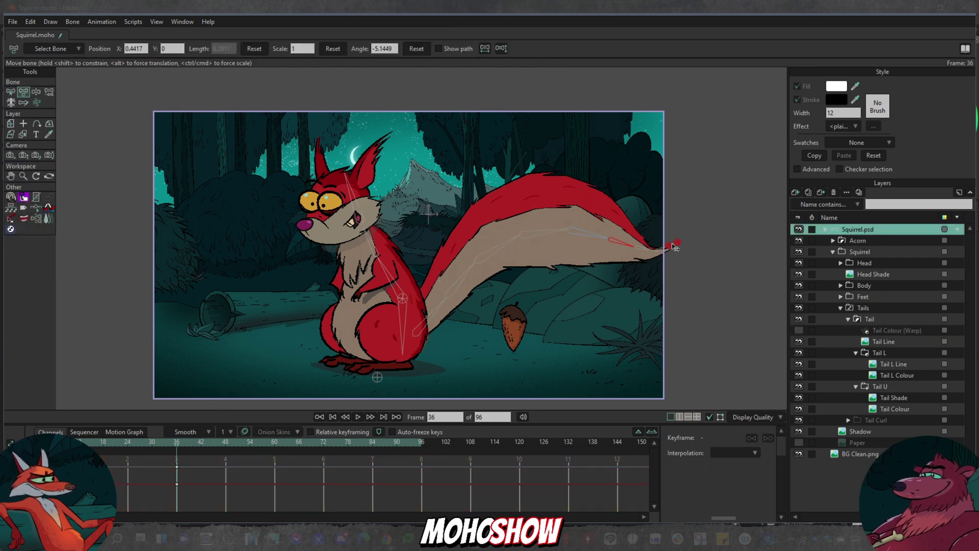
{"action": "left_click", "coordinate": [423, 279]}
{"action": "left_click_drag", "start_coordinate": [152, 444], "coordinate": [34, 444]}
{"action": "left_click_drag", "start_coordinate": [432, 309], "coordinate": [520, 213]}
{"action": "left_click_drag", "start_coordinate": [551, 182], "coordinate": [577, 245]}
{"action": "left_click", "coordinate": [471, 271]}
{"action": "left_click_drag", "start_coordinate": [445, 316], "coordinate": [474, 294]}
{"action": "left_click", "coordinate": [395, 339]}
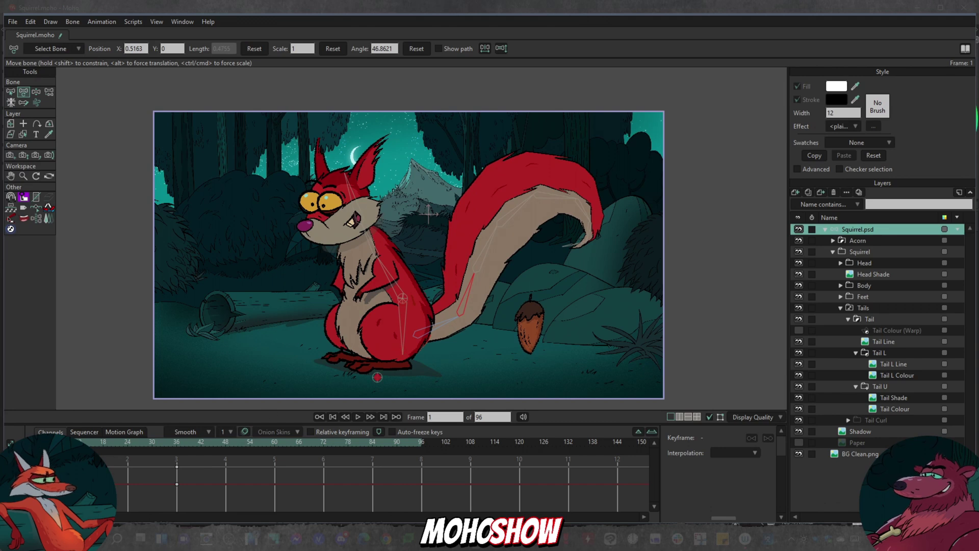
- Scrub to frame 23 and delete the frame 36 point keyframe from the Tail Colour (Warp) layer
{"action": "left_click_drag", "start_coordinate": [35, 445], "coordinate": [124, 453]}
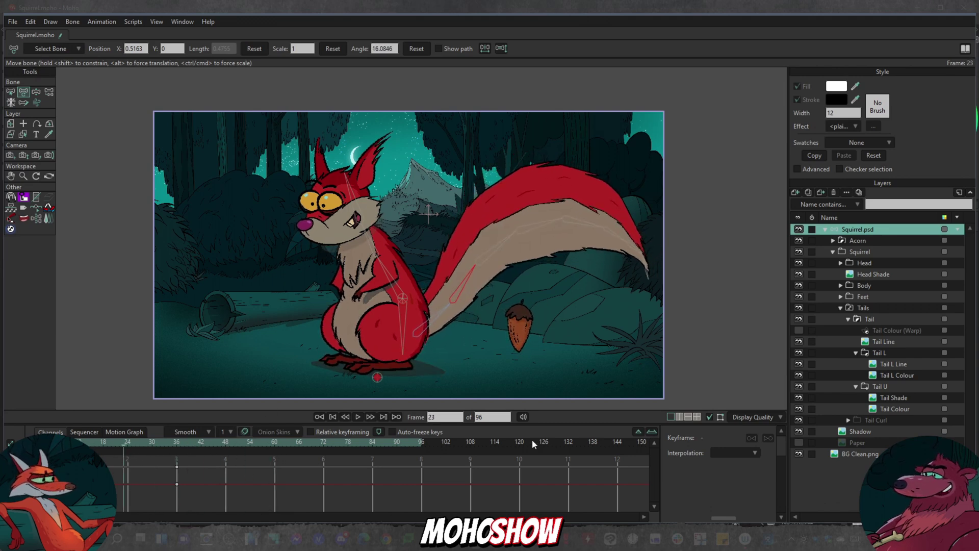
{"action": "left_click", "coordinate": [910, 332]}
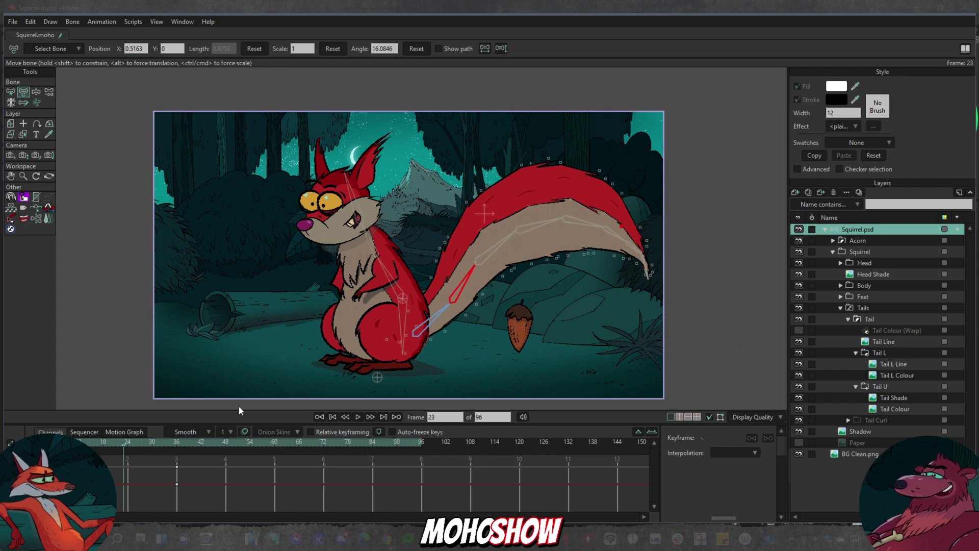
{"action": "left_click_drag", "start_coordinate": [185, 460], "coordinate": [175, 477]}
{"action": "key", "text": "Delete"}
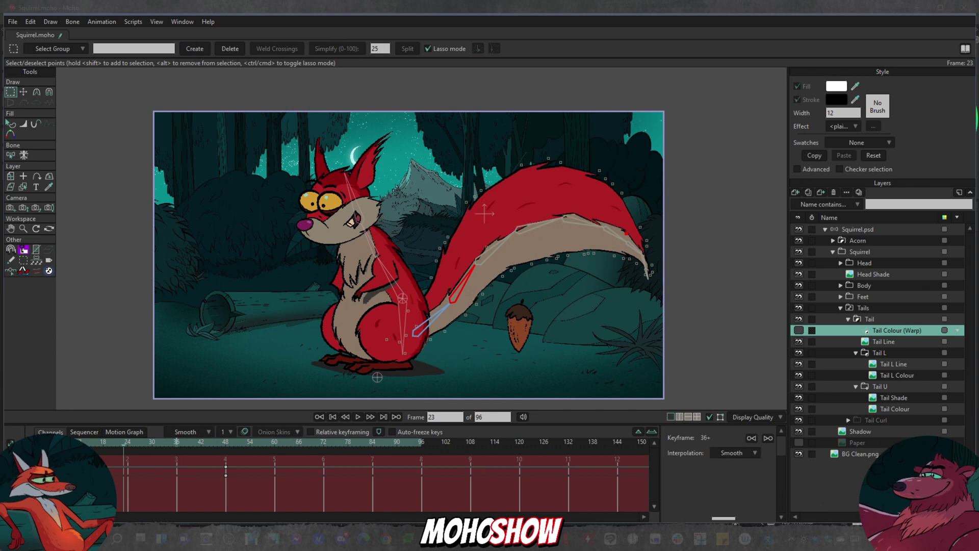
- Return to frame 0 and make the Tail Colour (Warp) mesh visible over the straight tail
{"action": "left_click_drag", "start_coordinate": [124, 443], "coordinate": [37, 445]}
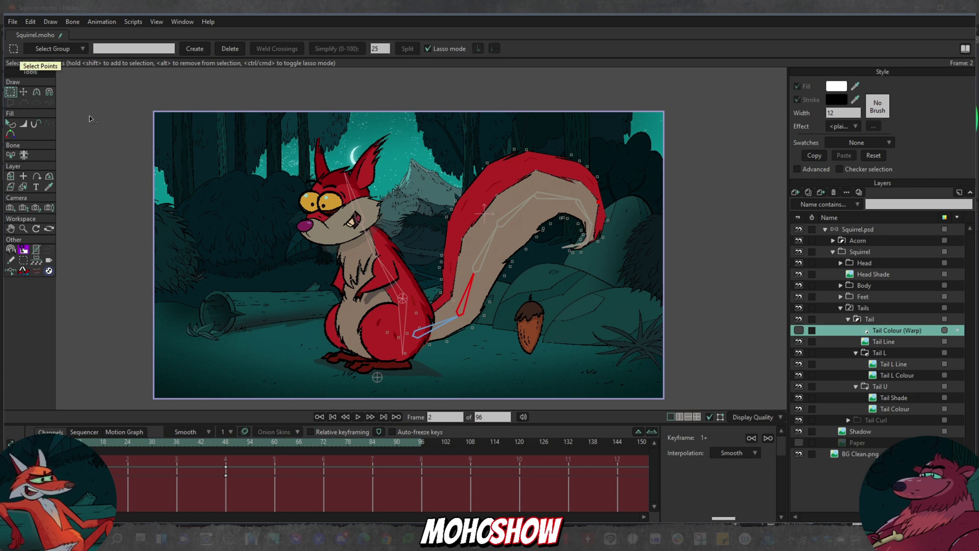
{"action": "key", "text": "t"}
{"action": "left_click_drag", "start_coordinate": [497, 196], "coordinate": [494, 198]}
{"action": "left_click_drag", "start_coordinate": [37, 443], "coordinate": [30, 443]}
{"action": "left_click", "coordinate": [32, 96]}
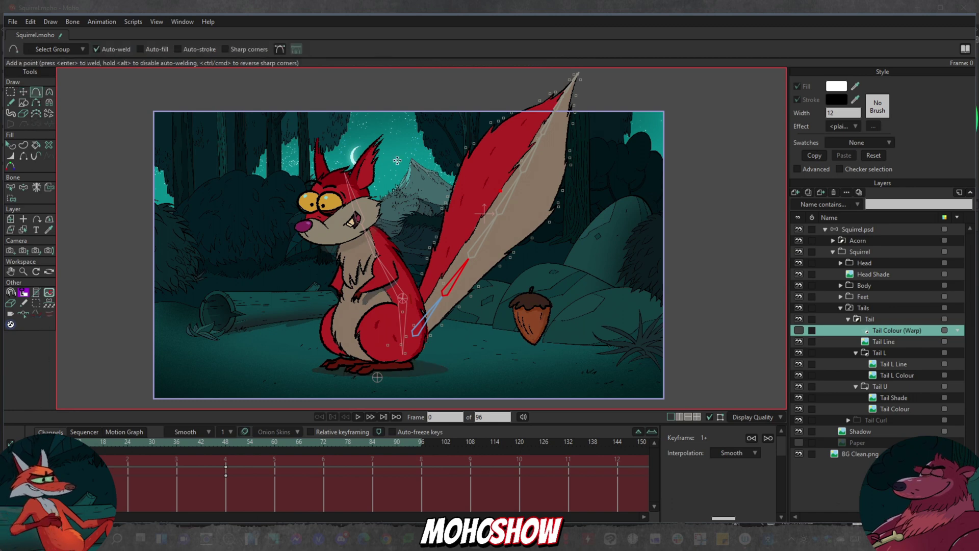
{"action": "scroll", "coordinate": [547, 199], "scroll_direction": "up", "scroll_amount": 5}
{"action": "left_click", "coordinate": [481, 179]}
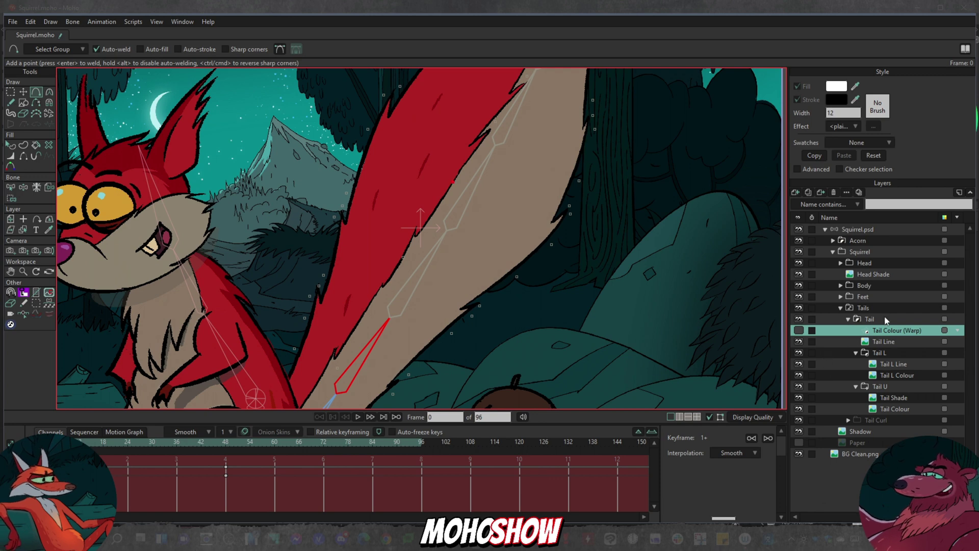
{"action": "left_click", "coordinate": [800, 331]}
{"action": "scroll", "coordinate": [506, 207], "scroll_direction": "down", "scroll_amount": 4}
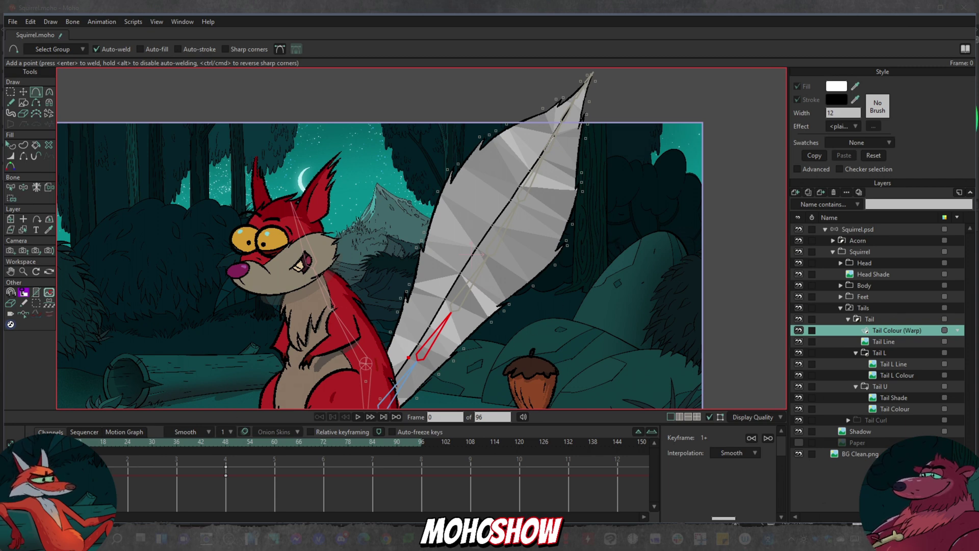
- Draw a short freehand line of mesh points inside the tail's upper red half and add a point near the line's middle
{"action": "left_click", "coordinate": [22, 93]}
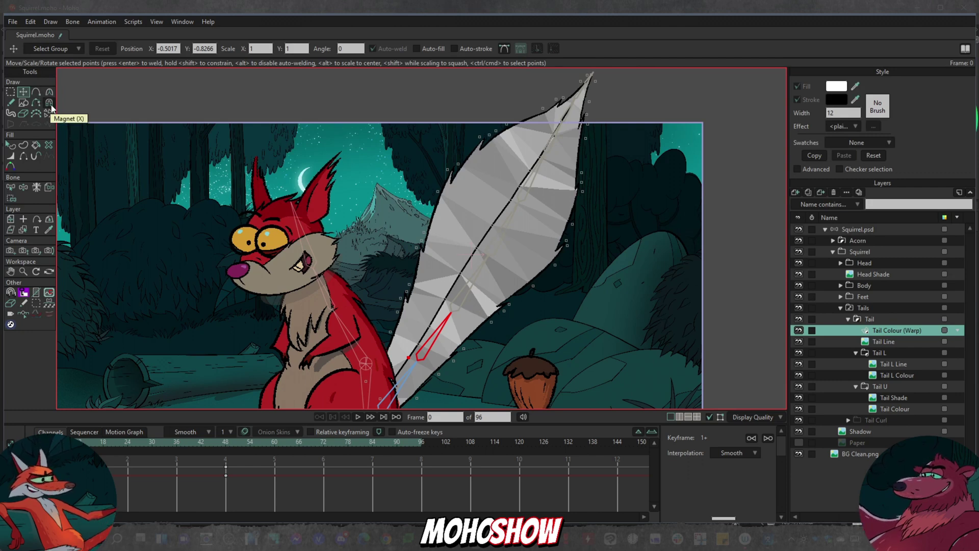
{"action": "left_click", "coordinate": [11, 103]}
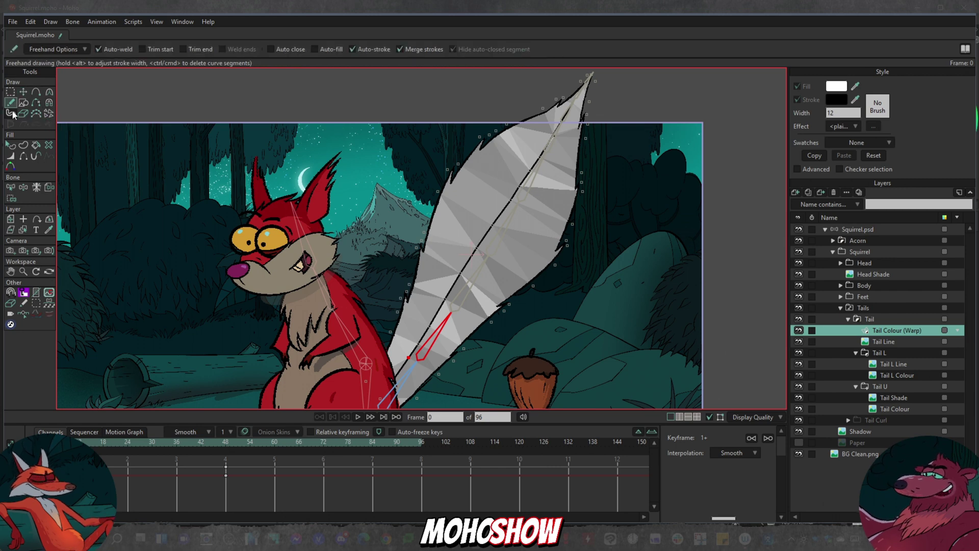
{"action": "left_click_drag", "start_coordinate": [458, 219], "coordinate": [498, 154]}
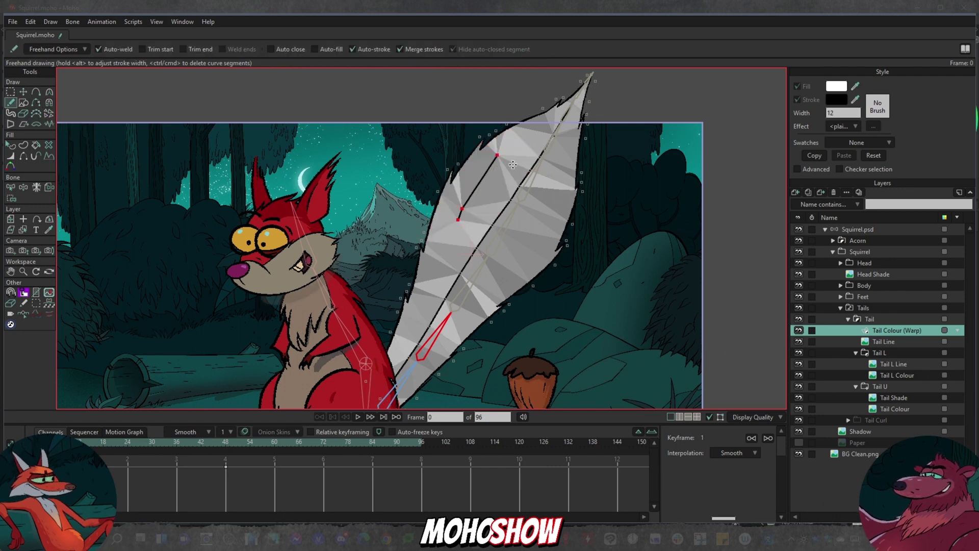
{"action": "key", "text": "Return"}
{"action": "left_click_drag", "start_coordinate": [478, 174], "coordinate": [480, 180]}
{"action": "key", "text": "ctrl+z"}
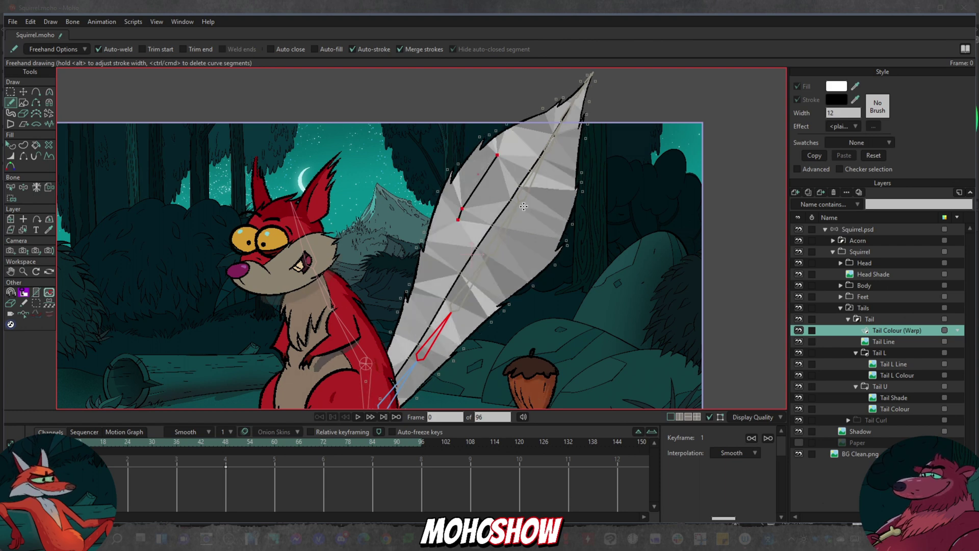
{"action": "left_click", "coordinate": [36, 92]}
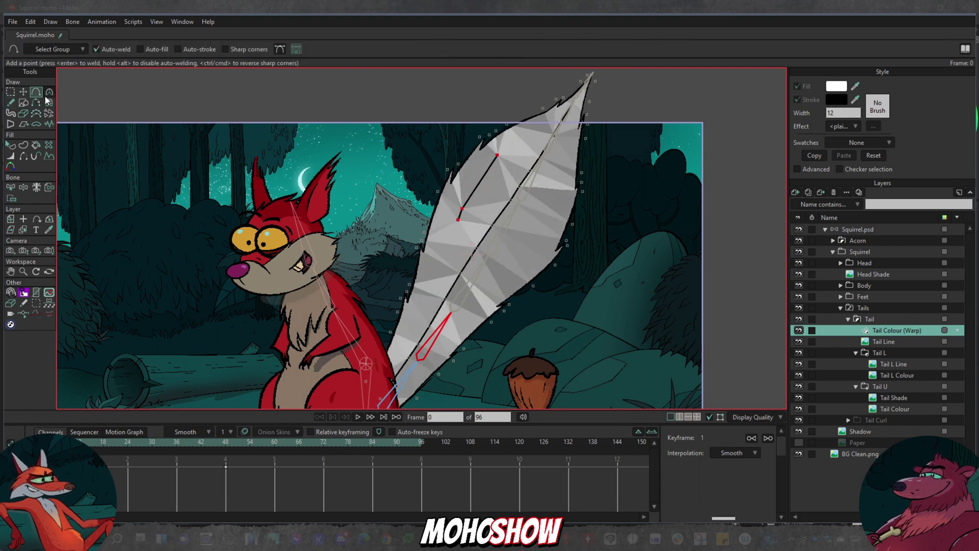
{"action": "left_click", "coordinate": [479, 182]}
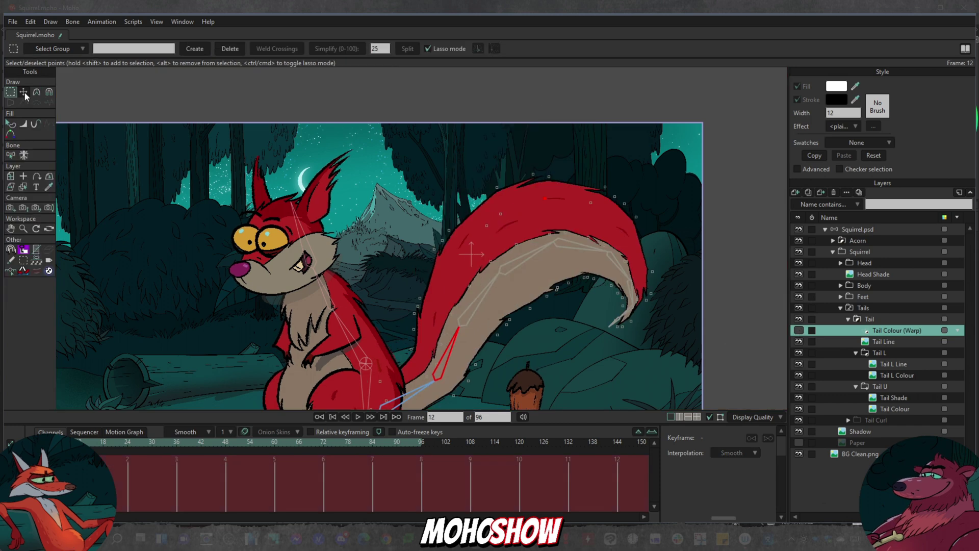
- At frame 12, lasso the mesh's inner points and use Magnet on selected points only to push them toward the tail's upper edge
{"action": "left_click", "coordinate": [11, 92]}
{"action": "left_click", "coordinate": [49, 92]}
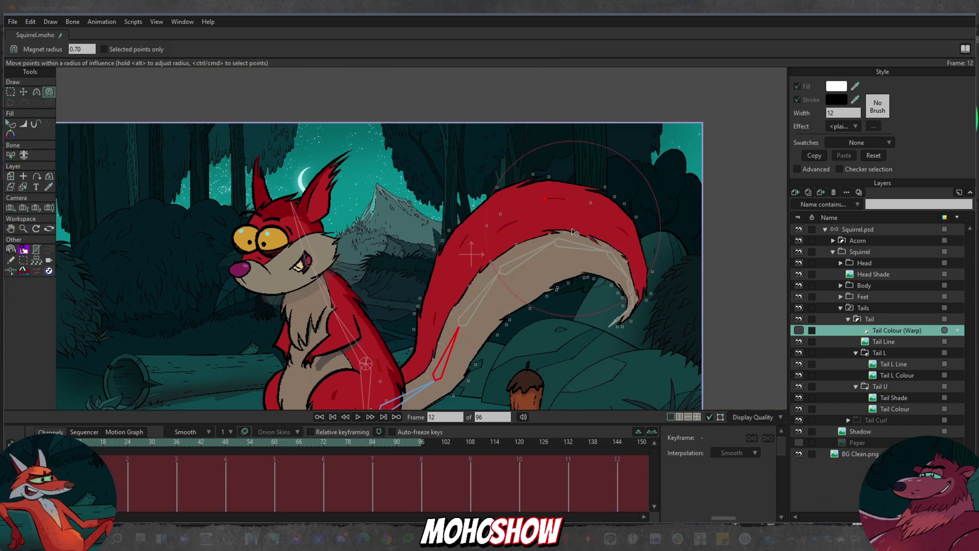
{"action": "left_click", "coordinate": [12, 95]}
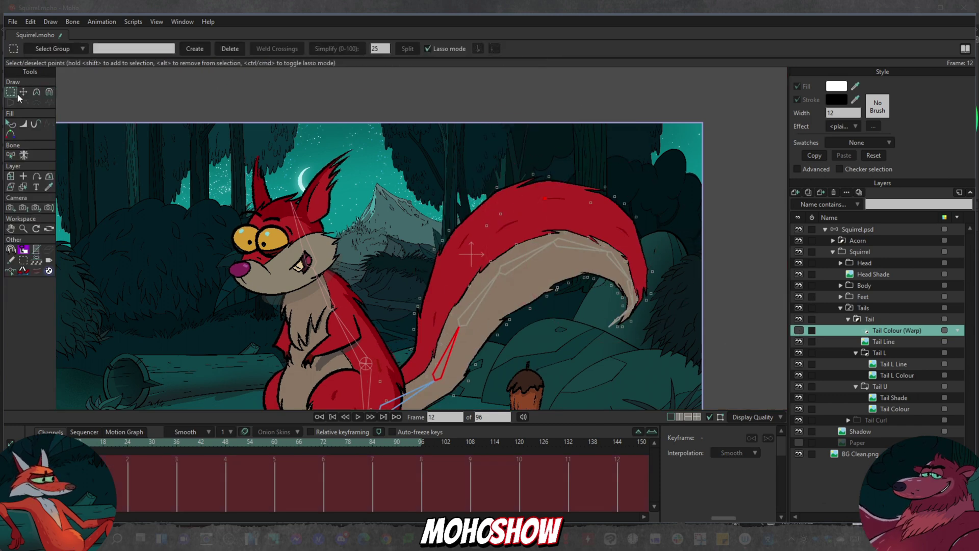
{"action": "mouse_move", "coordinate": [442, 307]}
{"action": "left_mouse_down"}
{"action": "mouse_move", "coordinate": [423, 388]}
{"action": "mouse_move", "coordinate": [463, 329]}
{"action": "mouse_move", "coordinate": [534, 270]}
{"action": "mouse_move", "coordinate": [581, 256]}
{"action": "mouse_move", "coordinate": [621, 275]}
{"action": "left_mouse_up"}
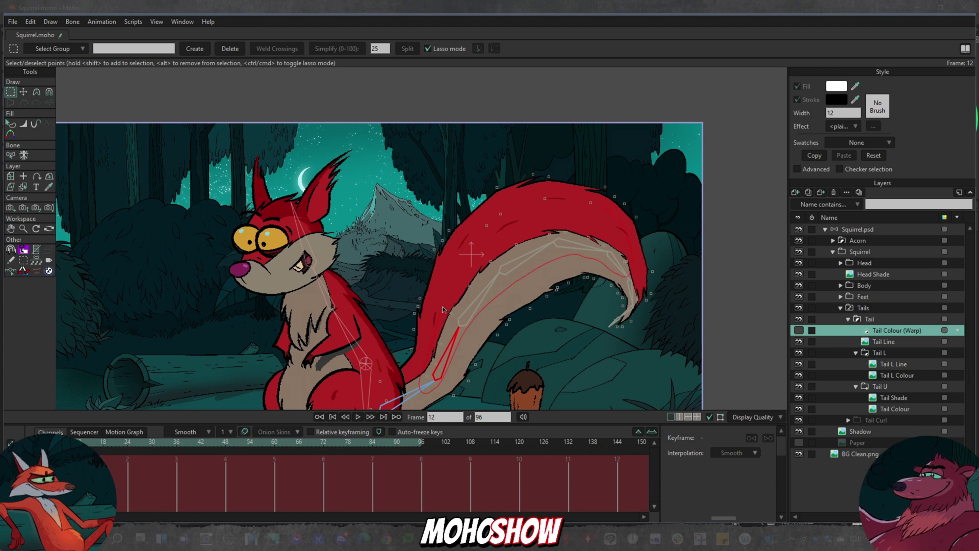
{"action": "left_click_drag", "start_coordinate": [442, 307], "coordinate": [443, 307]}
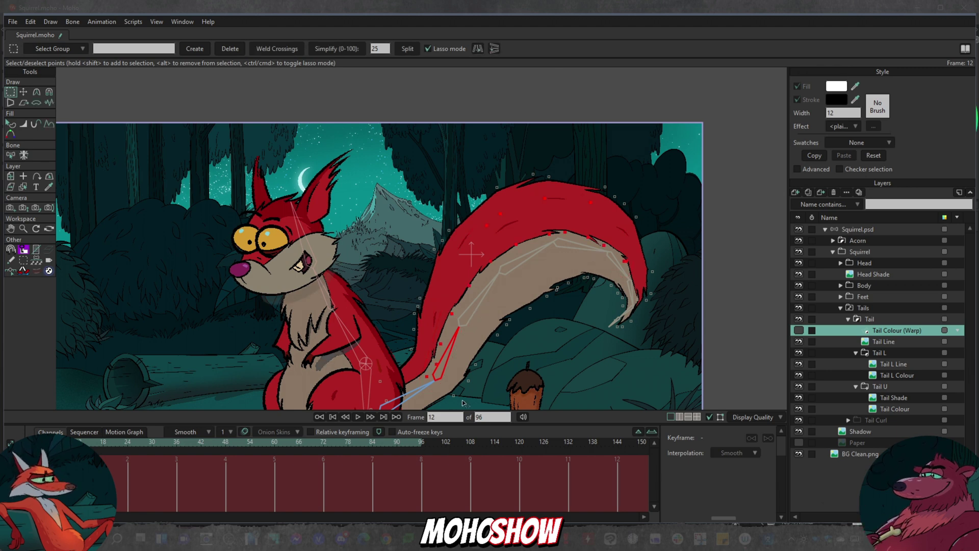
{"action": "left_click", "coordinate": [49, 92]}
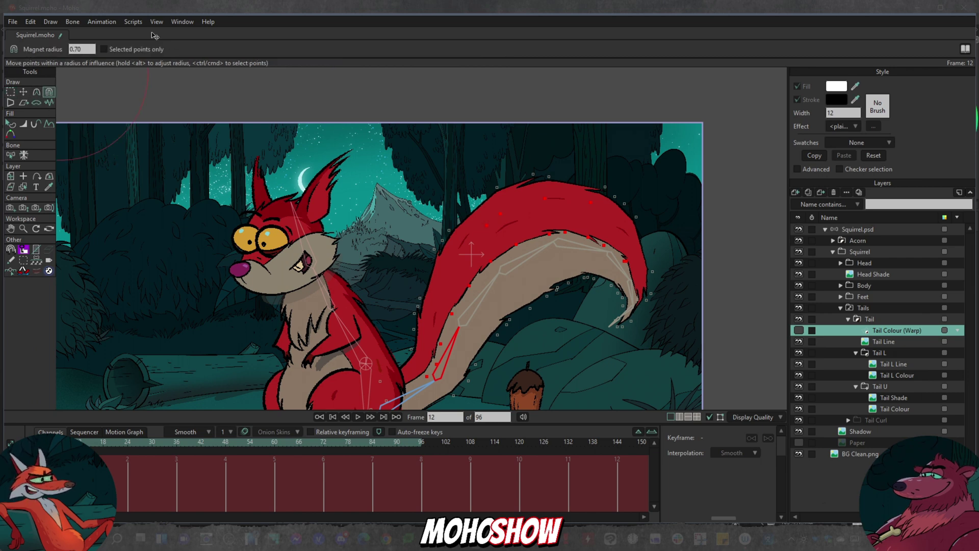
{"action": "left_click", "coordinate": [104, 49]}
{"action": "left_click_drag", "start_coordinate": [543, 254], "coordinate": [477, 248]}
{"action": "left_click_drag", "start_coordinate": [472, 320], "coordinate": [460, 313]}
{"action": "left_click_drag", "start_coordinate": [554, 238], "coordinate": [617, 240]}
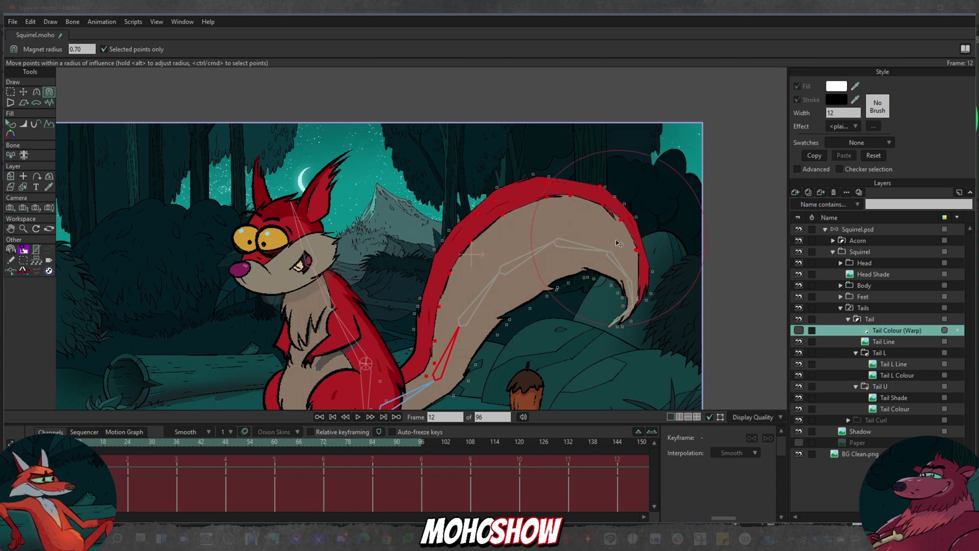
- At frame 42, move the selected inner mesh points toward the tail's lower edge with Magnet to narrow the underside near the tip
{"action": "left_click_drag", "start_coordinate": [78, 443], "coordinate": [201, 443]}
{"action": "left_click_drag", "start_coordinate": [554, 235], "coordinate": [596, 271]}
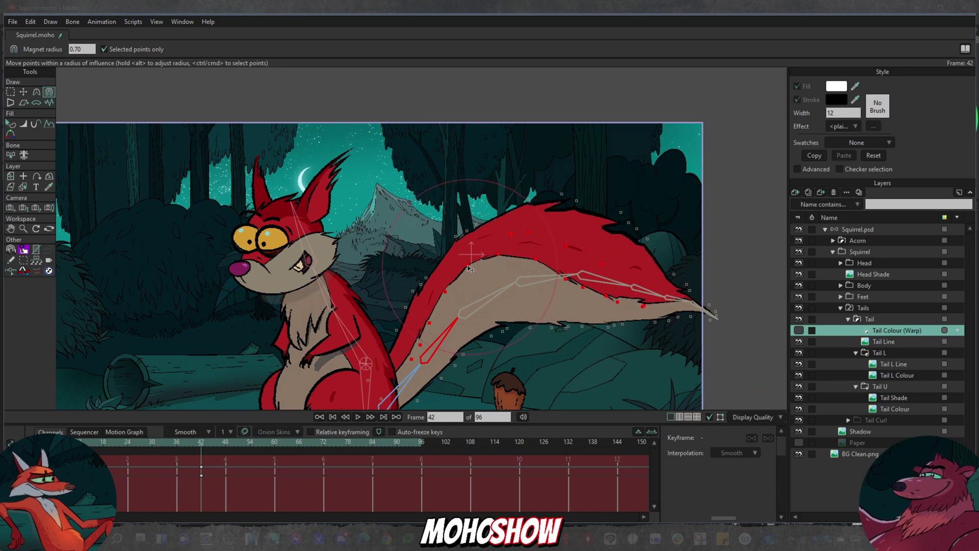
- Step back and forth through the frames leading up to frame 42 and play the animation to check the tail's turn
{"action": "key", "text": "Left"}
{"action": "key", "text": "Left"}
{"action": "key", "text": "Left"}
{"action": "key", "text": "Left"}
{"action": "key", "text": "Left"}
{"action": "key", "text": "Left"}
{"action": "key", "text": "Left"}
{"action": "key", "text": "Left"}
{"action": "key", "text": "Left"}
{"action": "key", "text": "Left"}
{"action": "key", "text": "Left"}
{"action": "key", "text": "Left"}
{"action": "key", "text": "Left"}
{"action": "key", "text": "Left"}
{"action": "key", "text": "Left"}
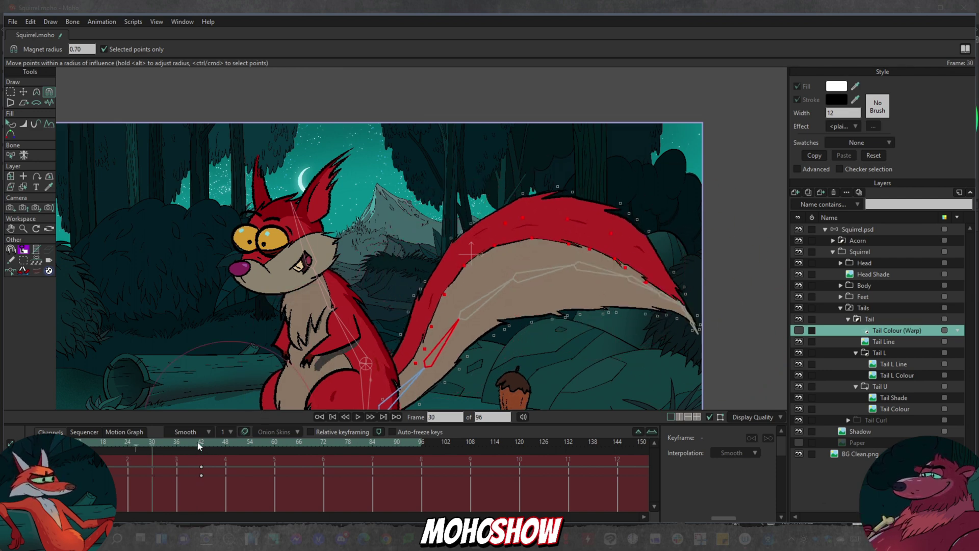
{"action": "key", "text": "Right"}
{"action": "key", "text": "Right"}
{"action": "key", "text": "Right"}
{"action": "key", "text": "Right"}
{"action": "key", "text": "Right"}
{"action": "key", "text": "Right"}
{"action": "key", "text": "Right"}
{"action": "key", "text": "Right"}
{"action": "key", "text": "Right"}
{"action": "key", "text": "Right"}
{"action": "key", "text": "Right"}
{"action": "key", "text": "Right"}
{"action": "key", "text": "Right"}
{"action": "key", "text": "Right"}
{"action": "key", "text": "Right"}
{"action": "key", "text": "Right"}
{"action": "key", "text": "Right"}
{"action": "key", "text": "Right"}
{"action": "key", "text": "Left"}
{"action": "key", "text": "Left"}
{"action": "key", "text": "Left"}
{"action": "key", "text": "Left"}
{"action": "key", "text": "Left"}
{"action": "key", "text": "Left"}
{"action": "key", "text": "Left"}
{"action": "key", "text": "Left"}
{"action": "key", "text": "Left"}
{"action": "key", "text": "Left"}
{"action": "key", "text": "Left"}
{"action": "key", "text": "Left"}
{"action": "key", "text": "Left"}
{"action": "key", "text": "Left"}
{"action": "key", "text": "Left"}
{"action": "key", "text": "Left"}
{"action": "key", "text": "Right"}
{"action": "key", "text": "Right"}
{"action": "key", "text": "Right"}
{"action": "key", "text": "Right"}
{"action": "key", "text": "Right"}
{"action": "key", "text": "Right"}
{"action": "key", "text": "Right"}
{"action": "key", "text": "Right"}
{"action": "key", "text": "Right"}
{"action": "key", "text": "Right"}
{"action": "key", "text": "Right"}
{"action": "key", "text": "Right"}
{"action": "key", "text": "Right"}
{"action": "key", "text": "Right"}
{"action": "key", "text": "Right"}
{"action": "key", "text": "Right"}
{"action": "key", "text": "space"}
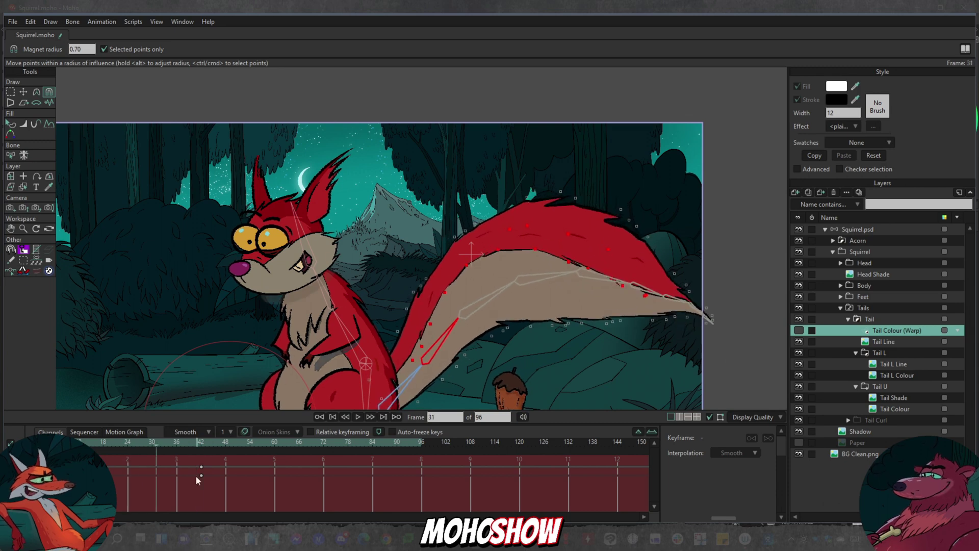
- Scrub to frame 37 and switch the Tail Line layer's visibility off and on to check the outline
{"action": "left_click", "coordinate": [171, 447]}
{"action": "left_click_drag", "start_coordinate": [170, 447], "coordinate": [184, 445]}
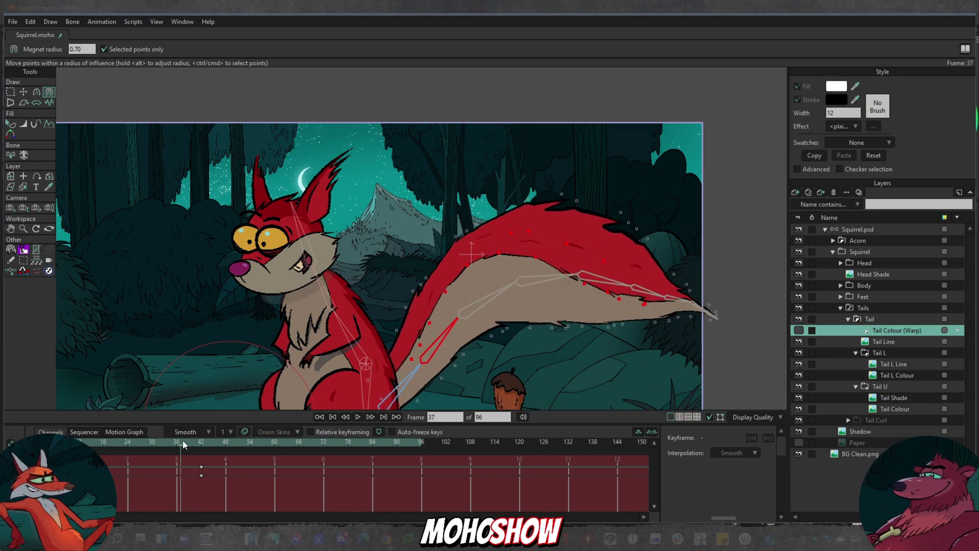
{"action": "left_click", "coordinate": [798, 342]}
{"action": "left_click", "coordinate": [798, 343]}
- Render a preview of frame 46, examine the whole squirrel and its turned tail, and close the render
{"action": "left_click_drag", "start_coordinate": [179, 448], "coordinate": [218, 446]}
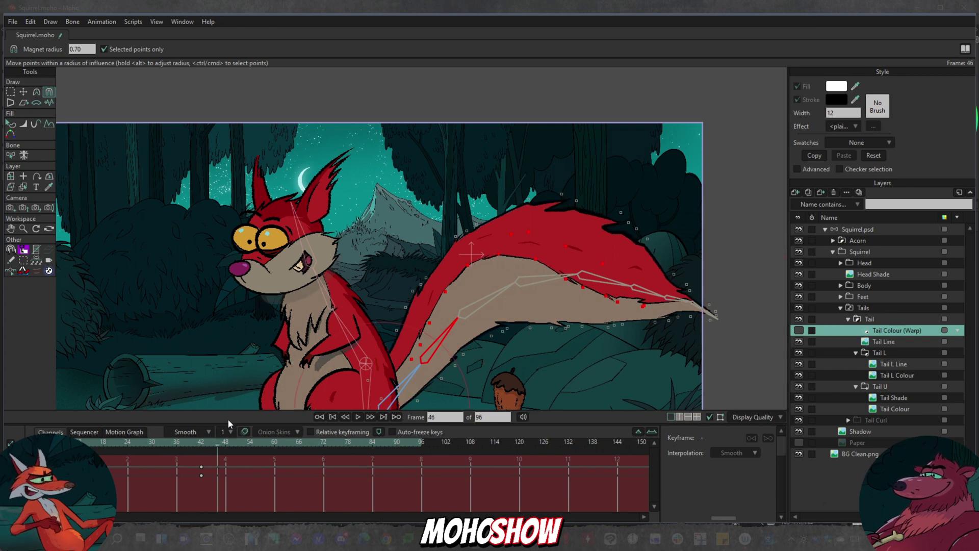
{"action": "key", "text": "ctrl+r"}
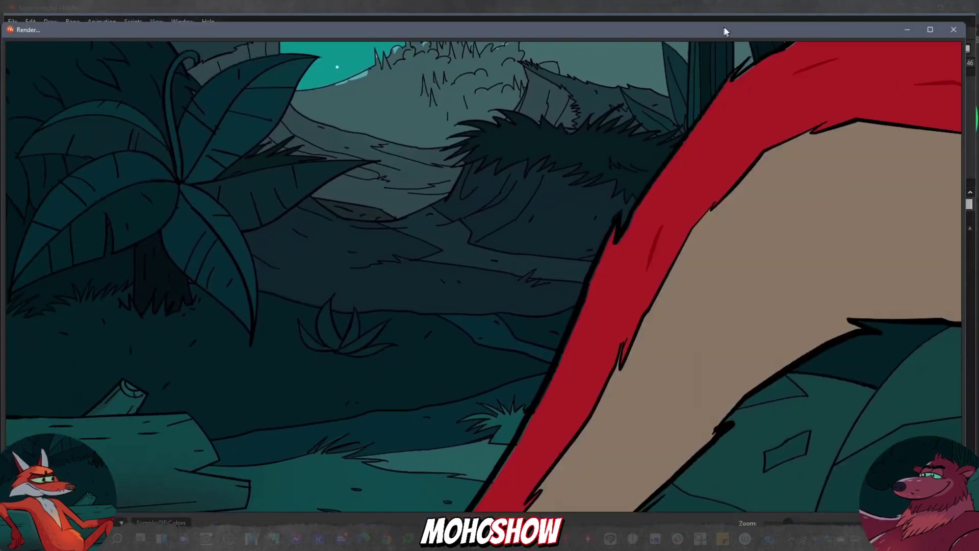
{"action": "left_click_drag", "start_coordinate": [724, 28], "coordinate": [751, 19]}
{"action": "scroll", "coordinate": [784, 273], "scroll_direction": "down", "scroll_amount": 6}
{"action": "scroll", "coordinate": [724, 265], "scroll_direction": "up", "scroll_amount": 2}
{"action": "scroll", "coordinate": [724, 265], "scroll_direction": "up", "scroll_amount": 1}
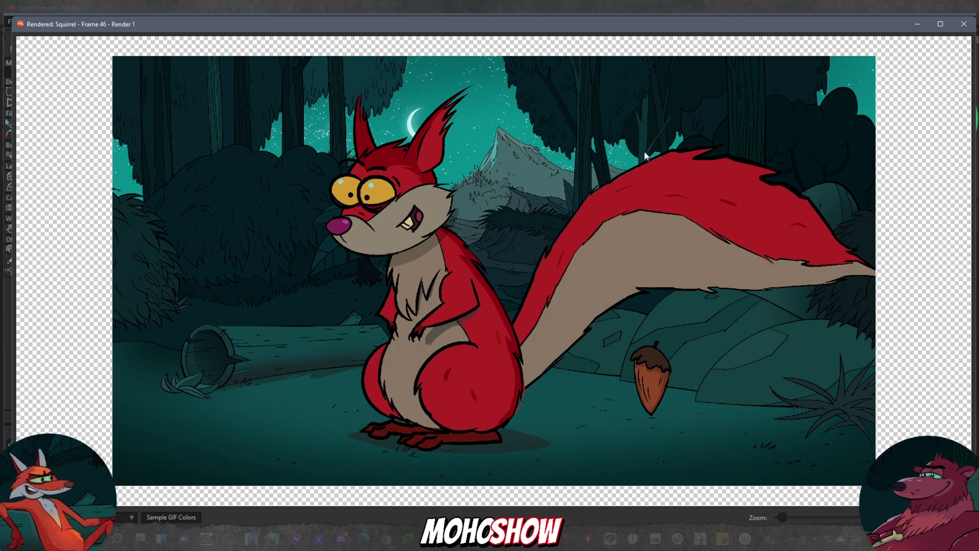
{"action": "left_click", "coordinate": [964, 24]}
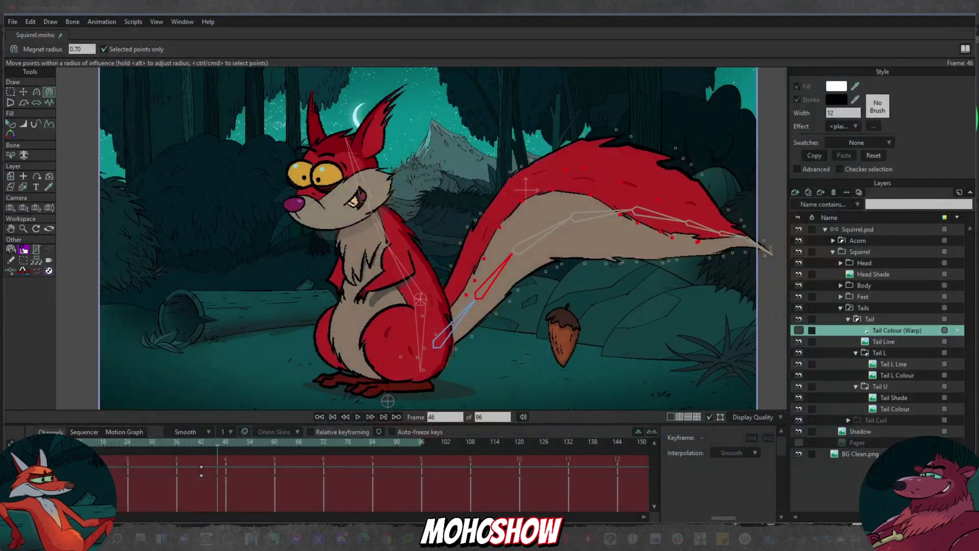